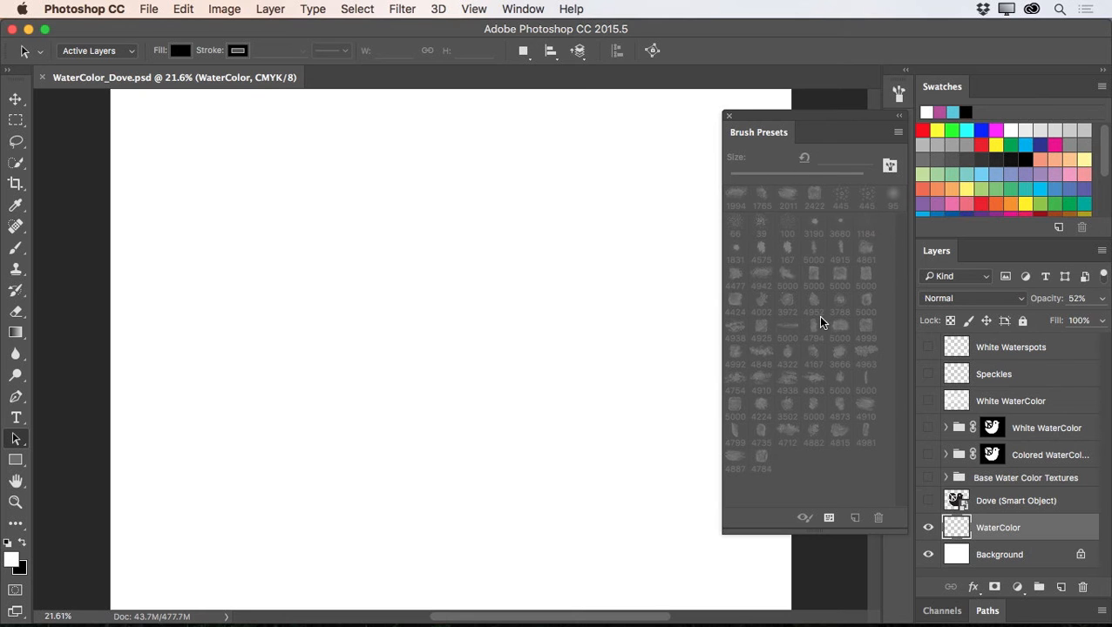
- Stamp the 2422 px watercolor brush once in cyan at the canvas centre on the WaterColor layer and set the layer's opacity to 100%
{"action": "left_click", "coordinate": [15, 250]}
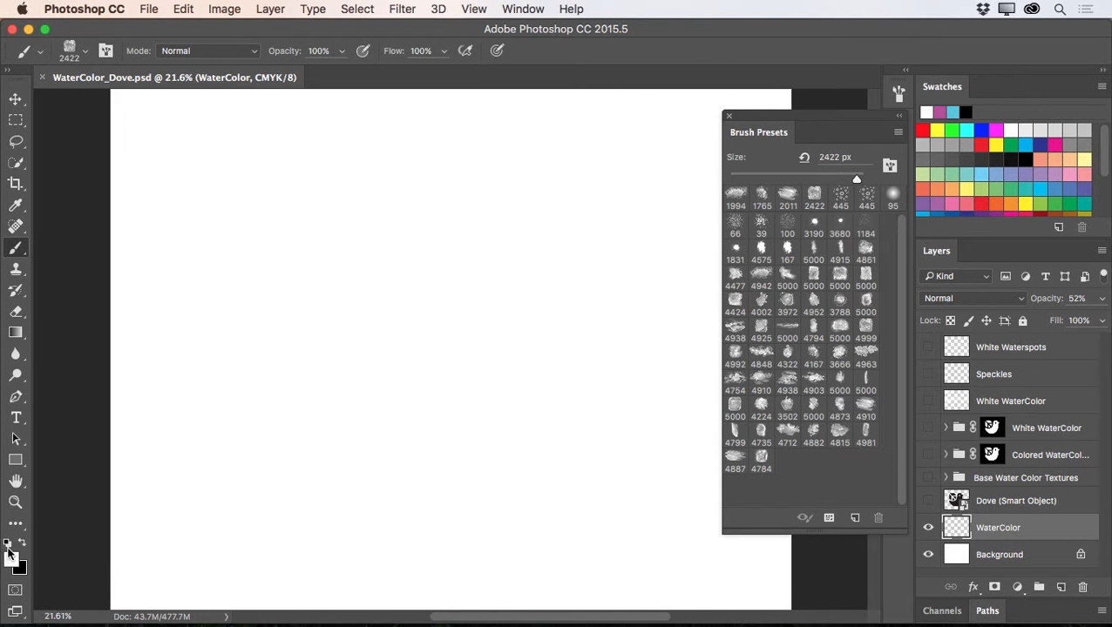
{"action": "left_click", "coordinate": [954, 111]}
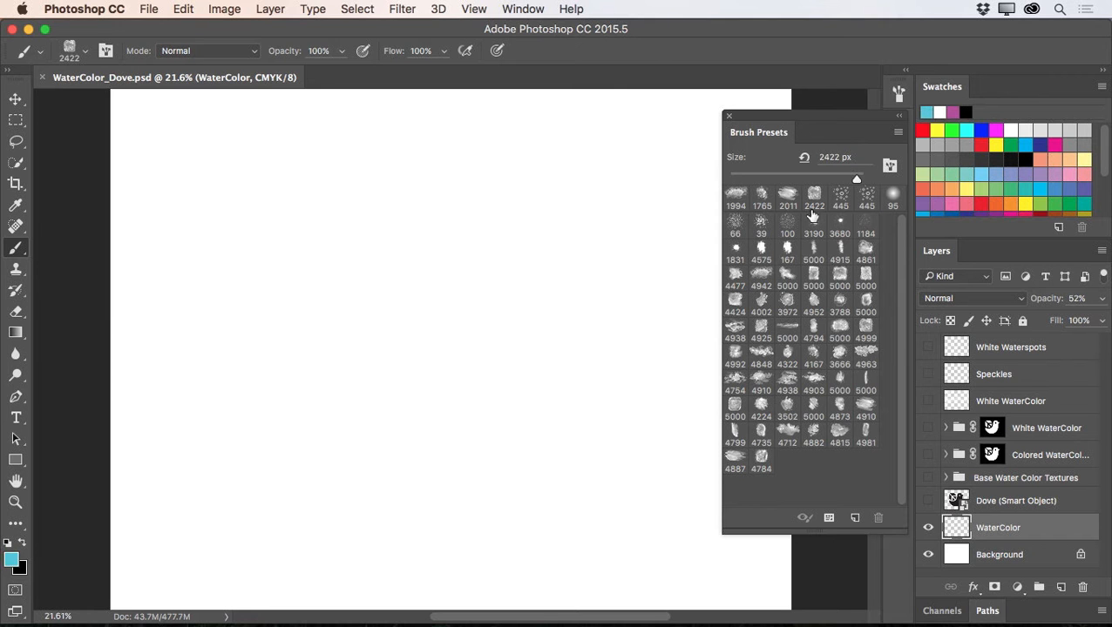
{"action": "left_click", "coordinate": [814, 199]}
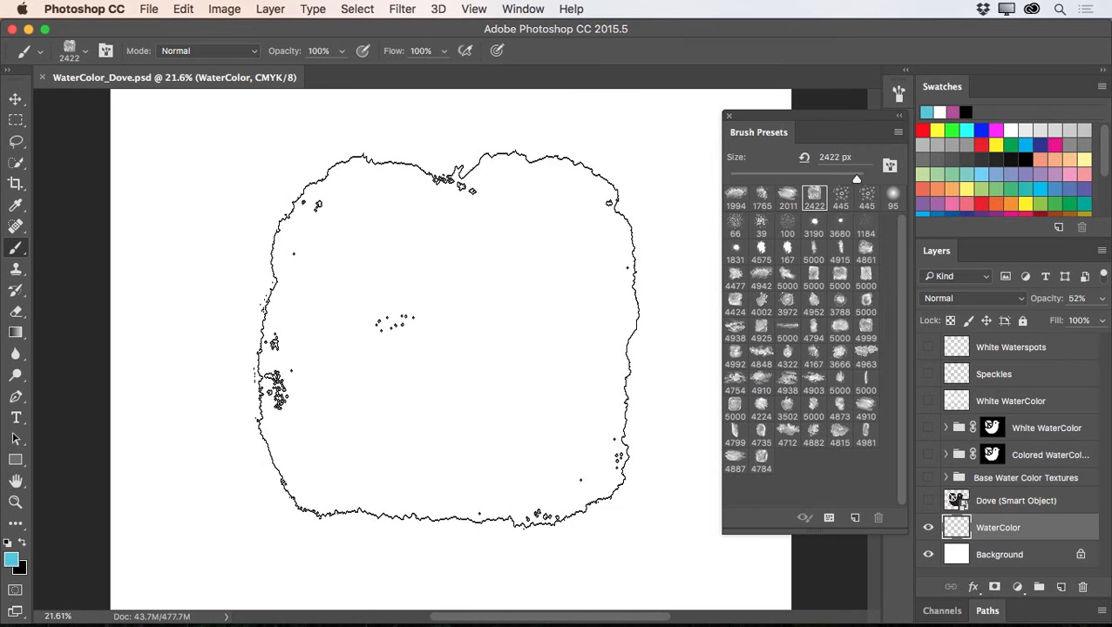
{"action": "left_click", "coordinate": [445, 339]}
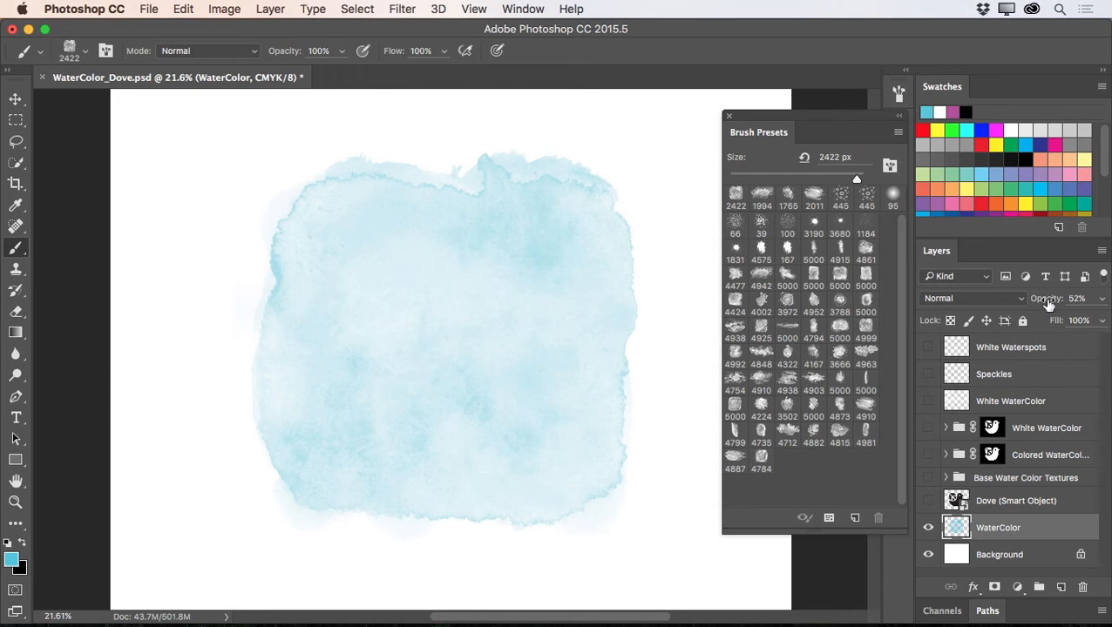
{"action": "left_click_drag", "start_coordinate": [1041, 302], "coordinate": [1107, 311]}
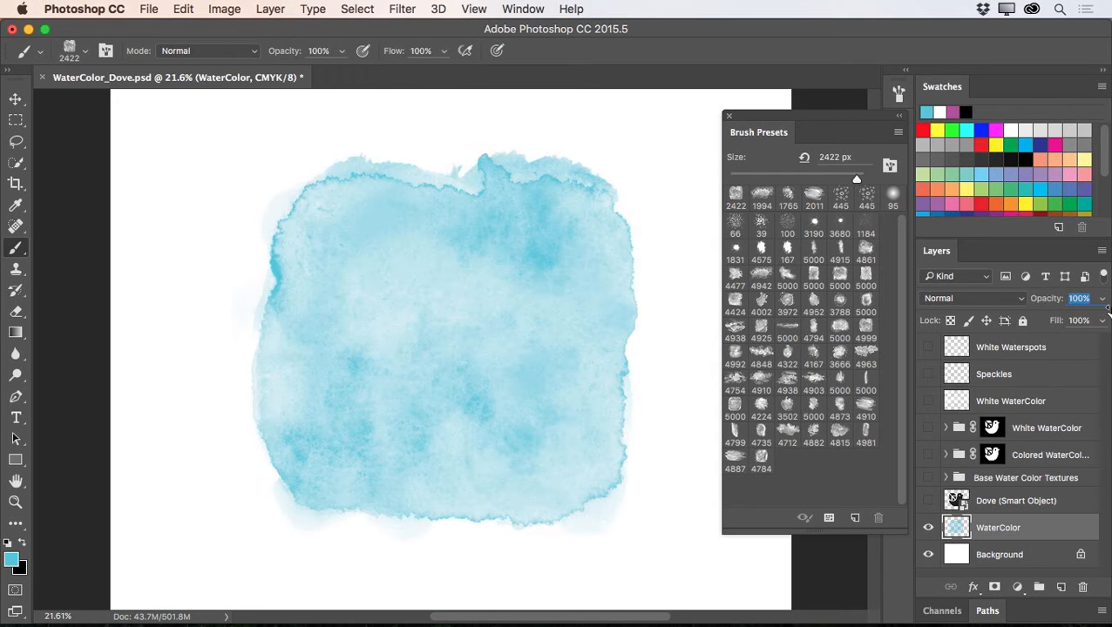
{"action": "key", "text": "Return"}
- On a new layer, stamp the 4712 px watercolor brush, resized to 2542 px, in magenta over the lower half of the cyan texture
{"action": "left_click", "coordinate": [1060, 591]}
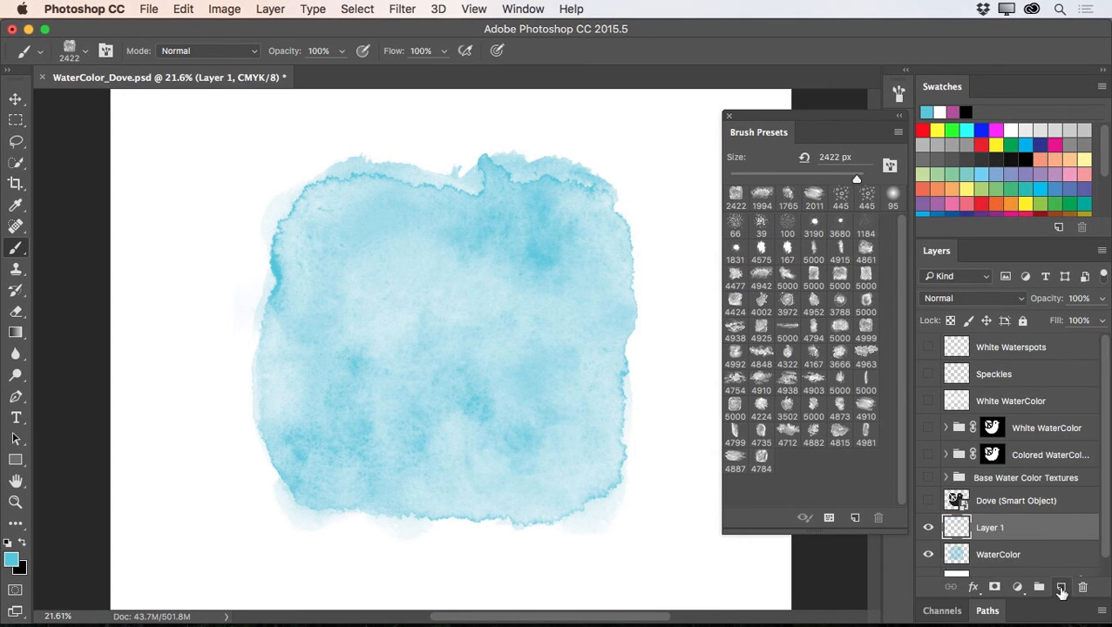
{"action": "left_click", "coordinate": [952, 113]}
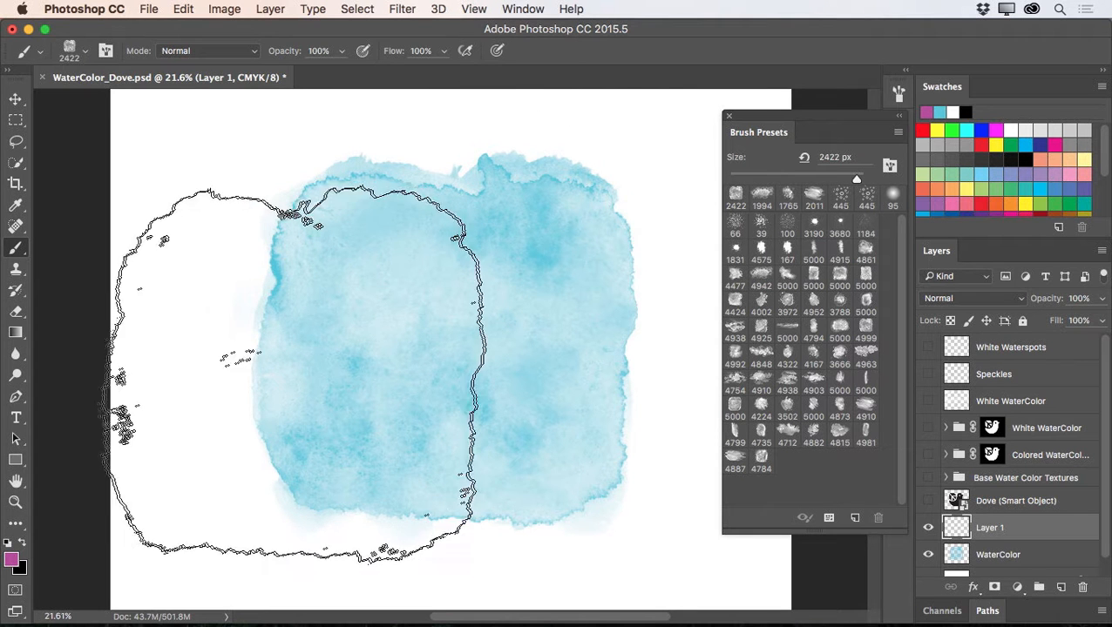
{"action": "left_click", "coordinate": [787, 433]}
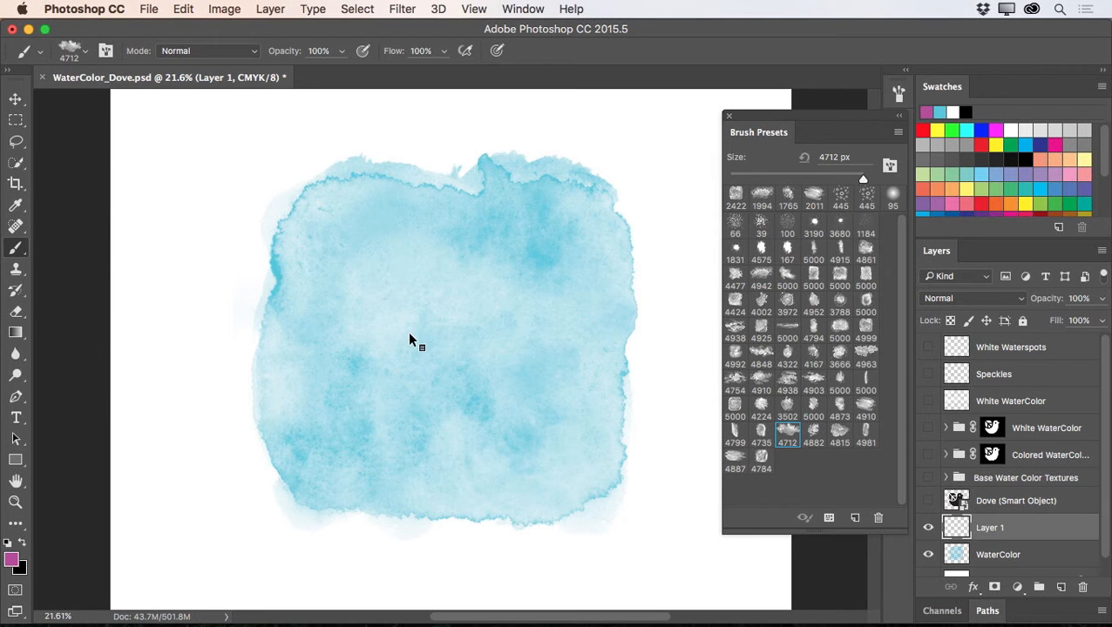
{"action": "left_click_drag", "start_coordinate": [394, 336], "coordinate": [155, 362]}
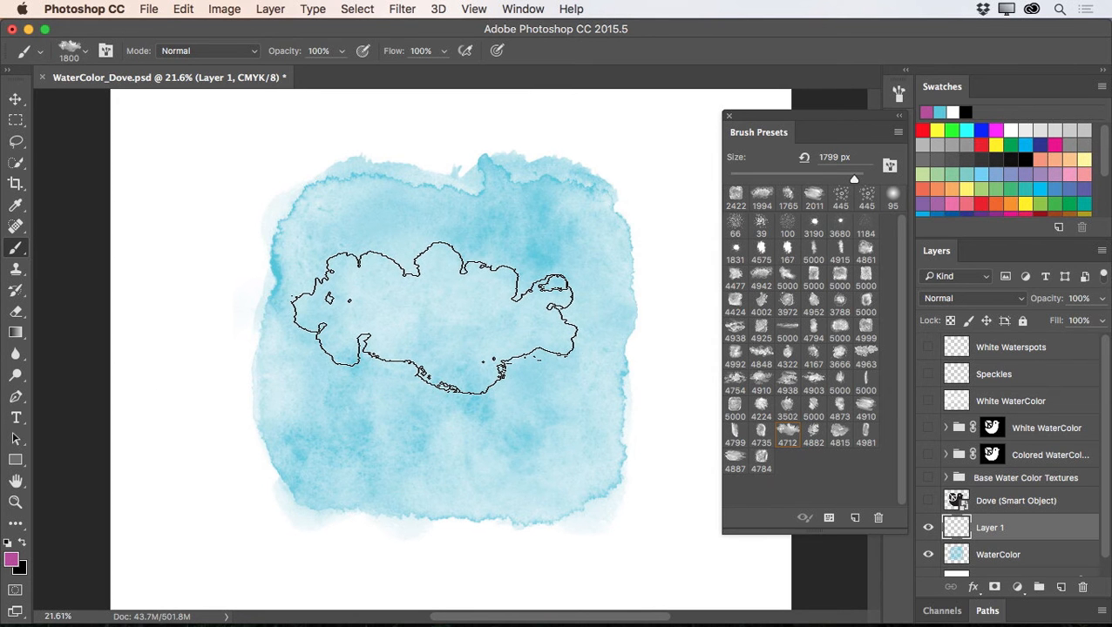
{"action": "left_click_drag", "start_coordinate": [433, 318], "coordinate": [521, 316]}
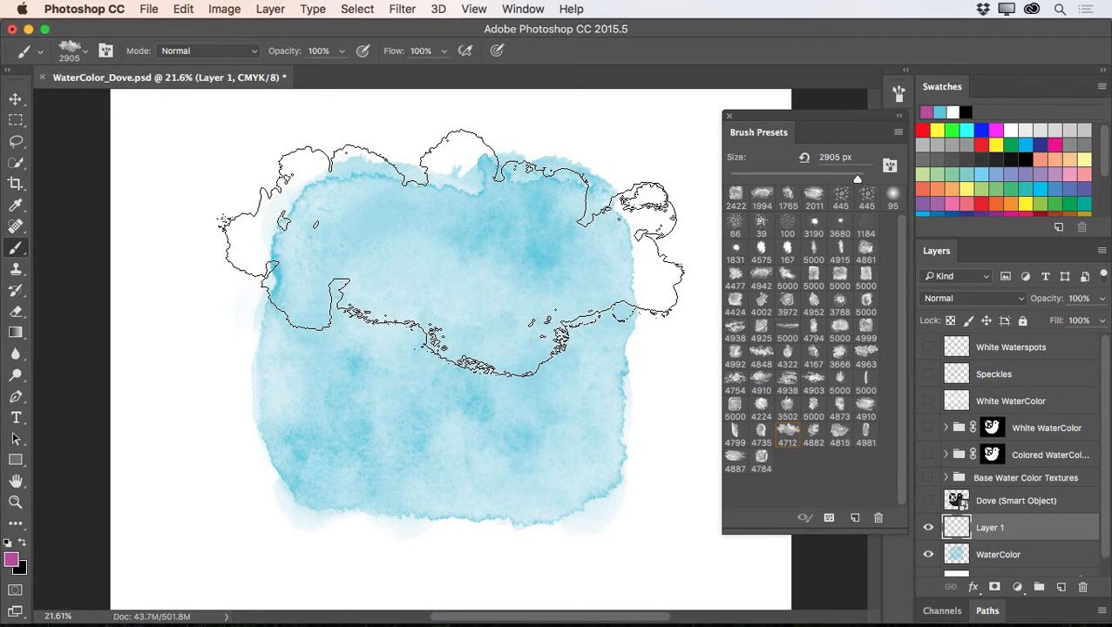
{"action": "left_click_drag", "start_coordinate": [446, 257], "coordinate": [411, 273]}
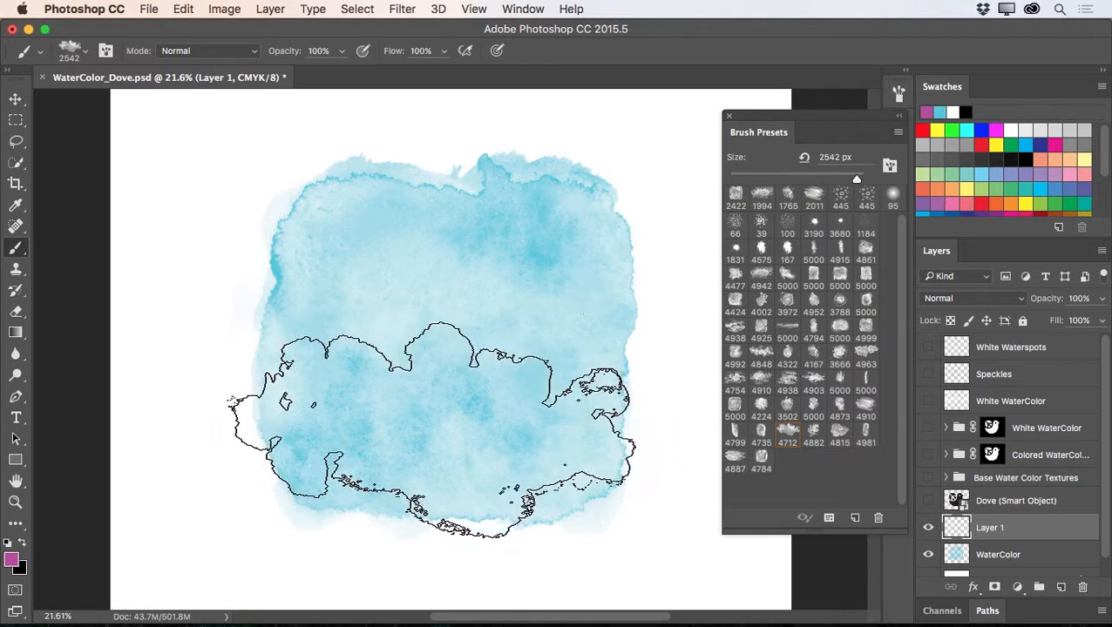
{"action": "left_click", "coordinate": [396, 427]}
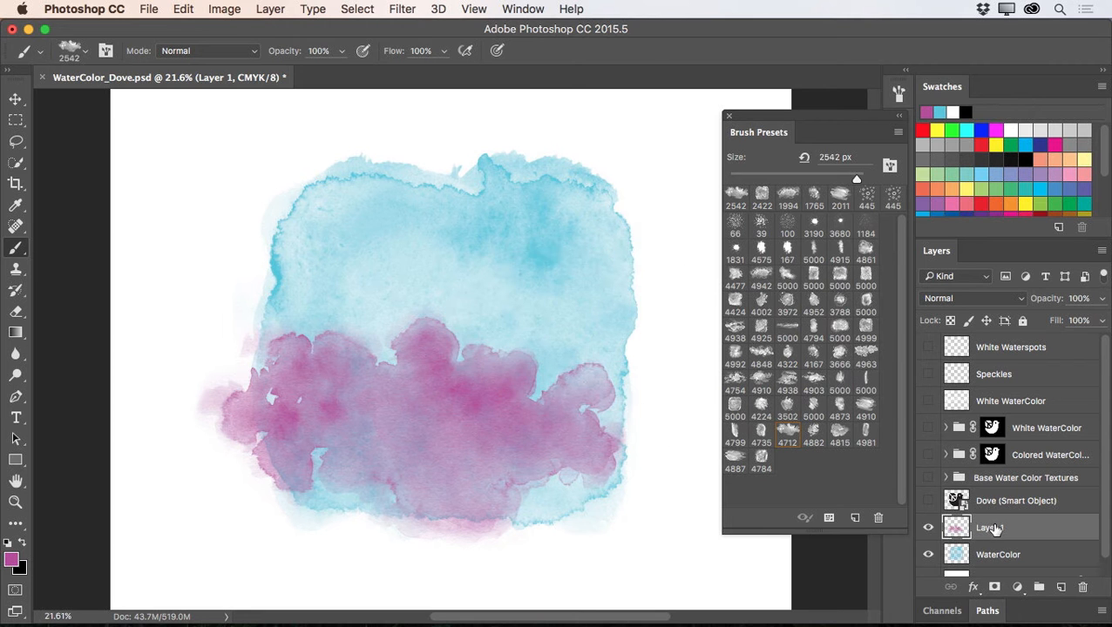
- Blend Layer 1 with Multiply at 68% opacity and lower the WaterColor layer's opacity to 52%
{"action": "left_click", "coordinate": [967, 297]}
{"action": "left_click", "coordinate": [952, 347]}
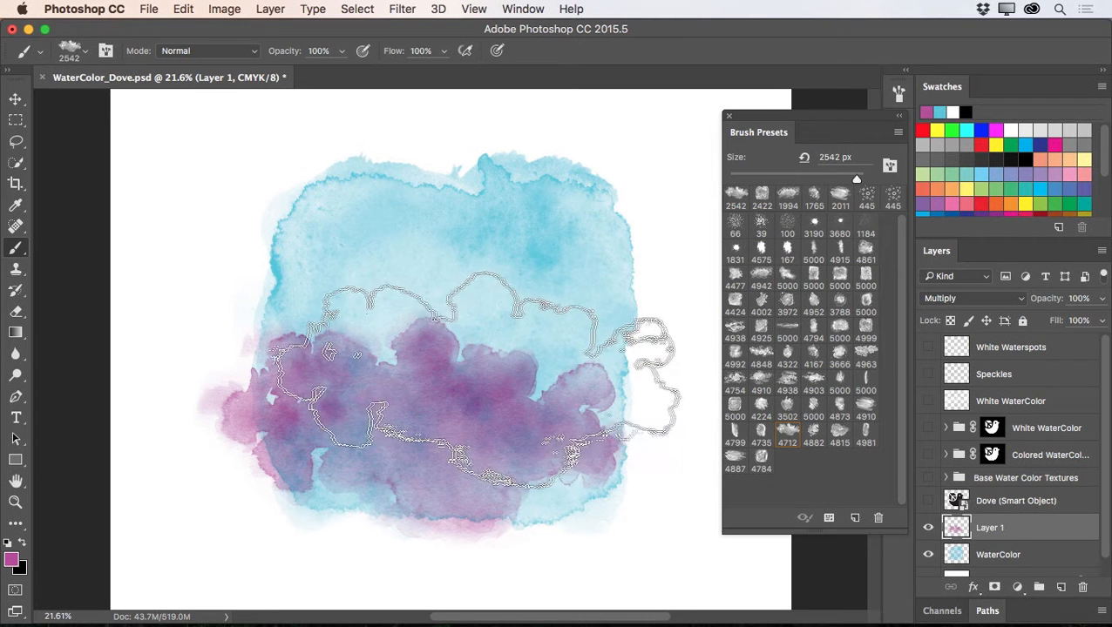
{"action": "left_click", "coordinate": [1005, 555]}
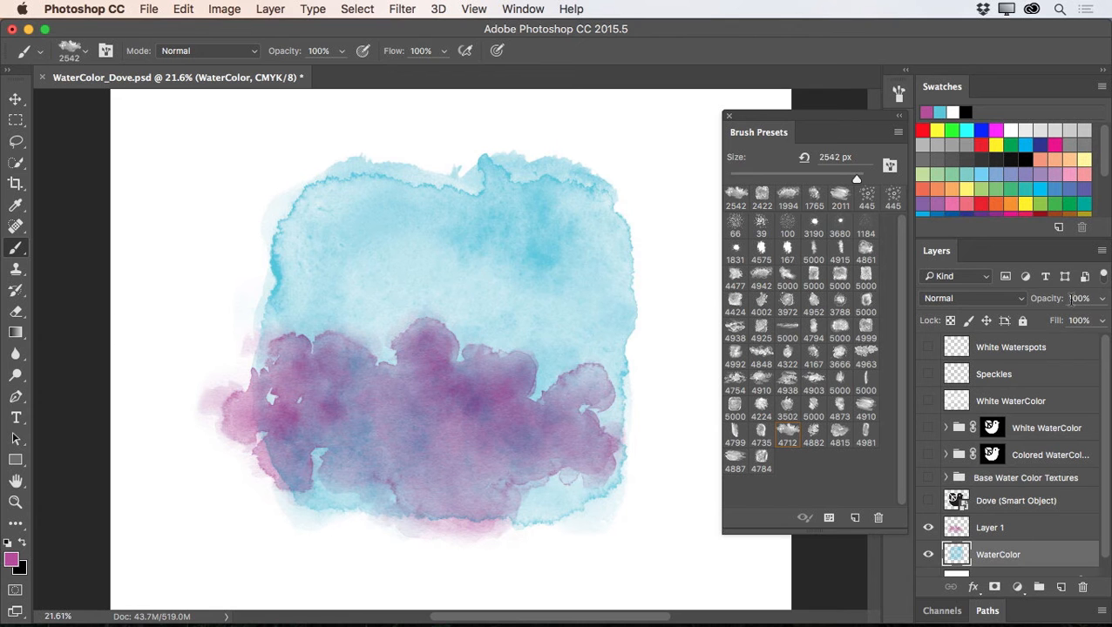
{"action": "left_click_drag", "start_coordinate": [1053, 302], "coordinate": [1012, 312]}
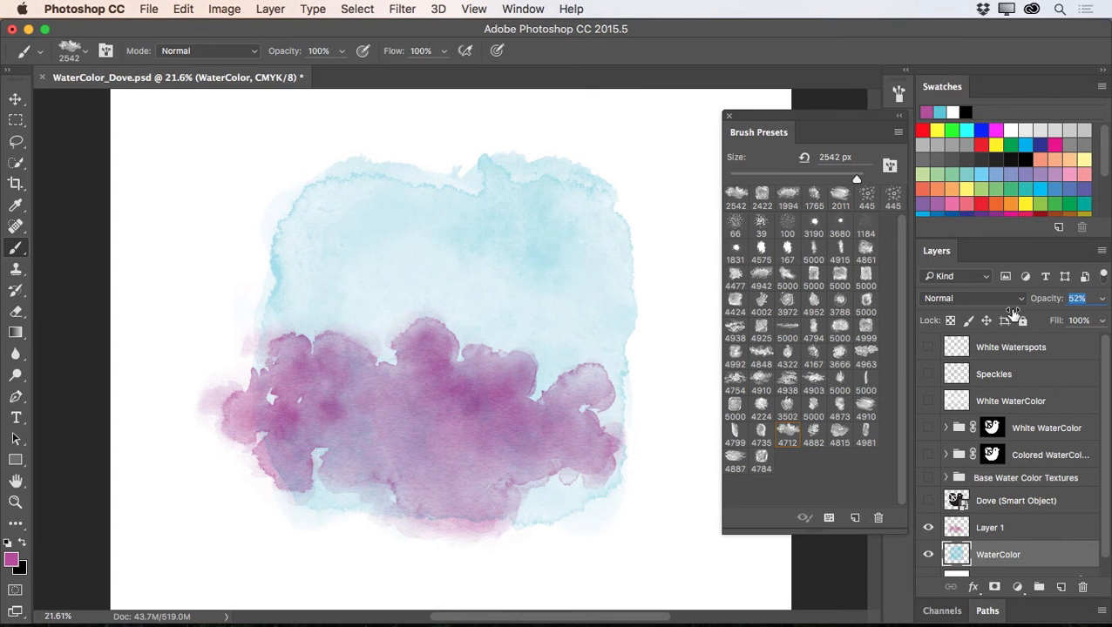
{"action": "left_click", "coordinate": [993, 525]}
{"action": "left_click_drag", "start_coordinate": [1050, 300], "coordinate": [1025, 306]}
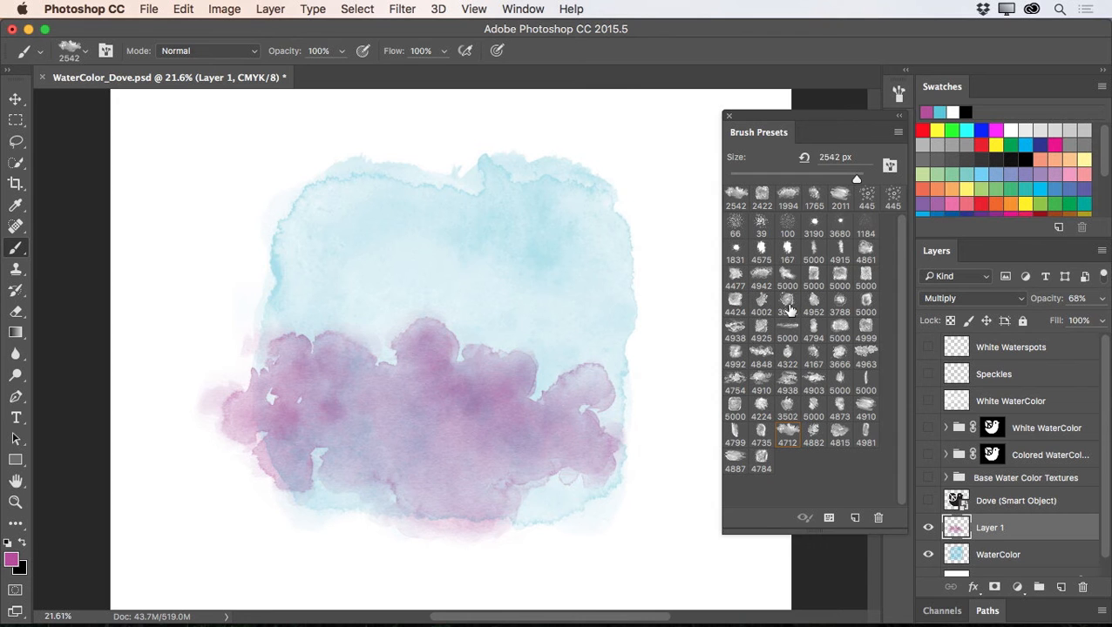
- On a new layer, stamp the 4002 px brush at 1880 px in cyan over the texture's upper right and set the layer to Multiply
{"action": "left_click", "coordinate": [762, 302]}
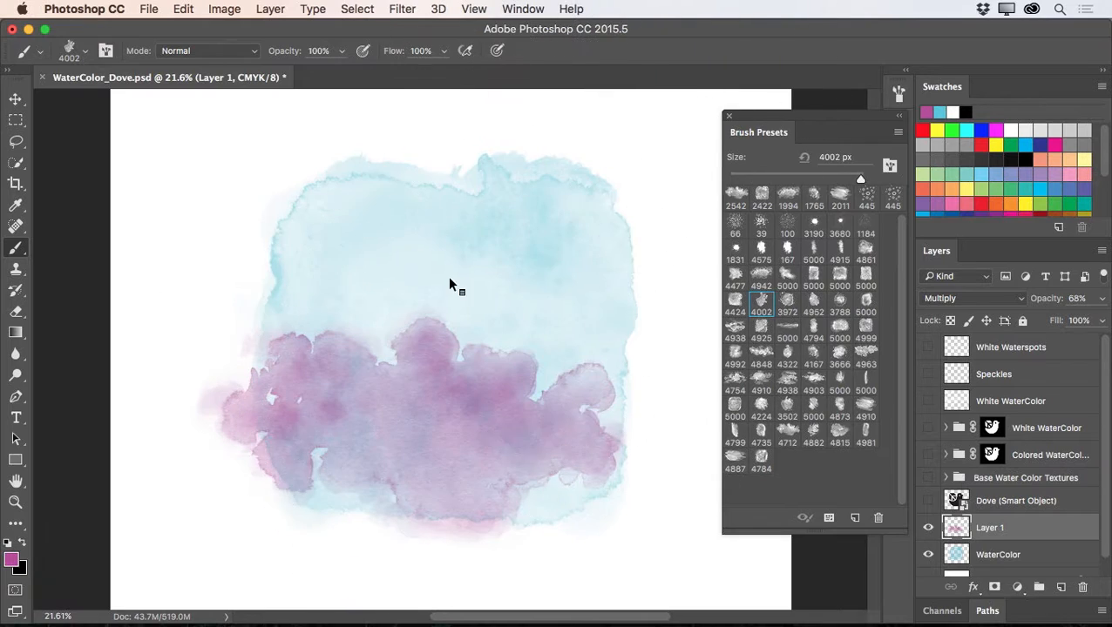
{"action": "mouse_move", "coordinate": [423, 305]}
{"action": "left_mouse_down", "text": "ctrl+alt"}
{"action": "mouse_move", "coordinate": [258, 309]}
{"action": "mouse_move", "coordinate": [283, 296]}
{"action": "left_mouse_up", "text": "ctrl+alt"}
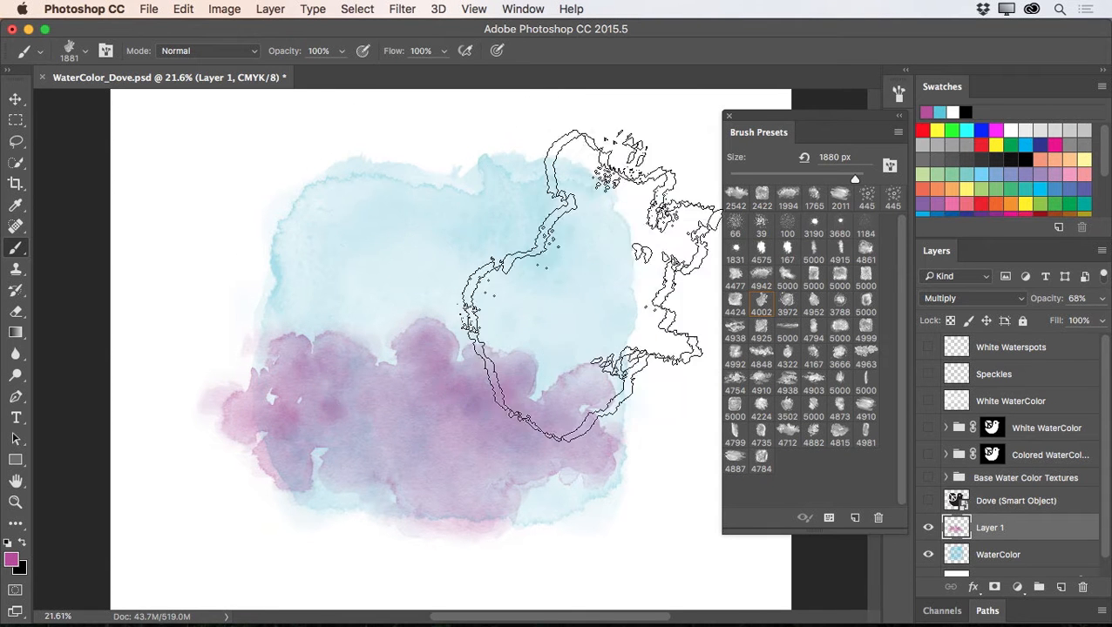
{"action": "left_click", "coordinate": [1062, 587]}
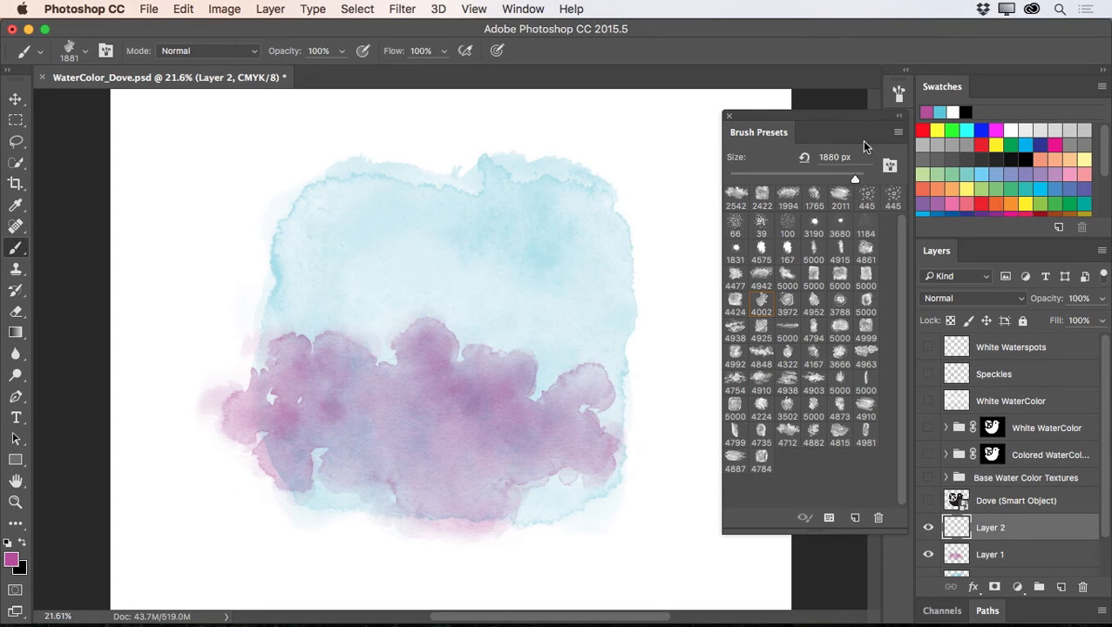
{"action": "left_click", "coordinate": [941, 112]}
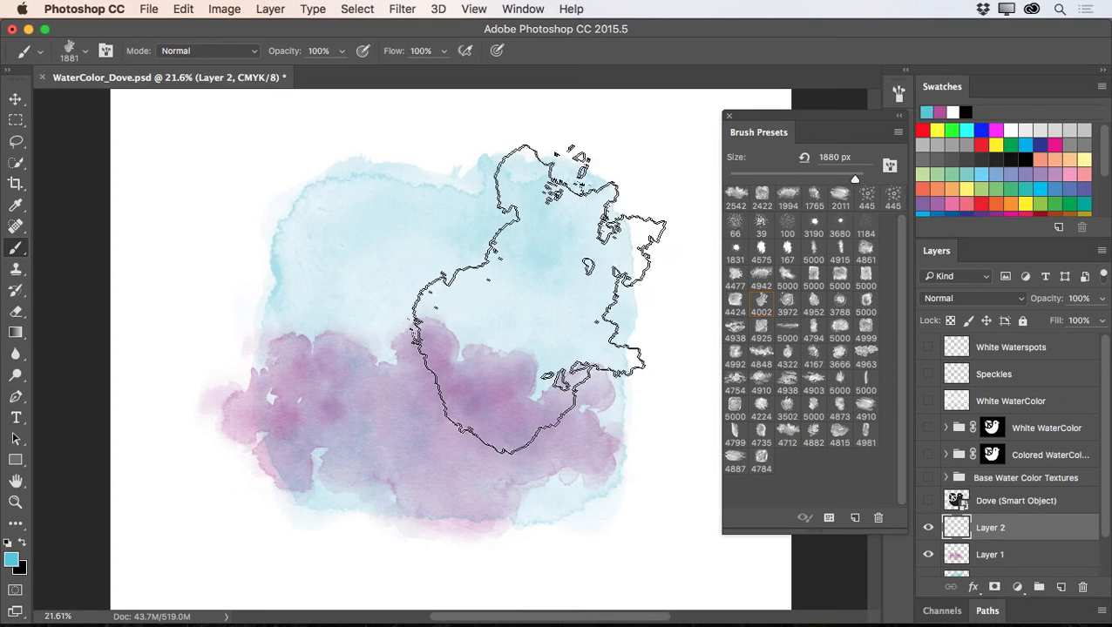
{"action": "left_click", "coordinate": [535, 309]}
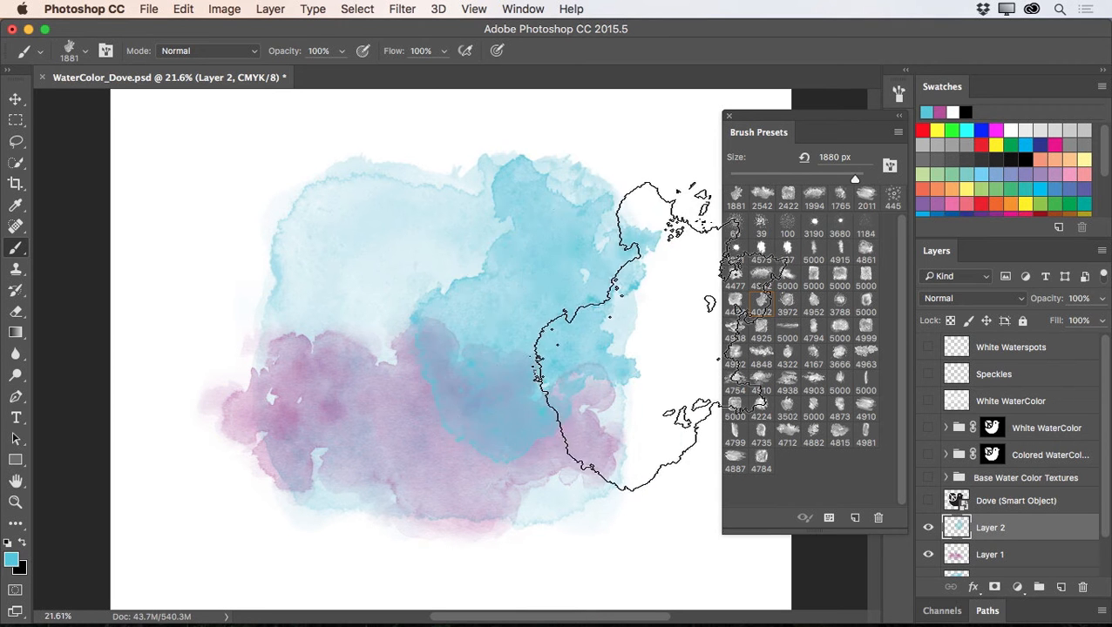
{"action": "left_click", "coordinate": [973, 300]}
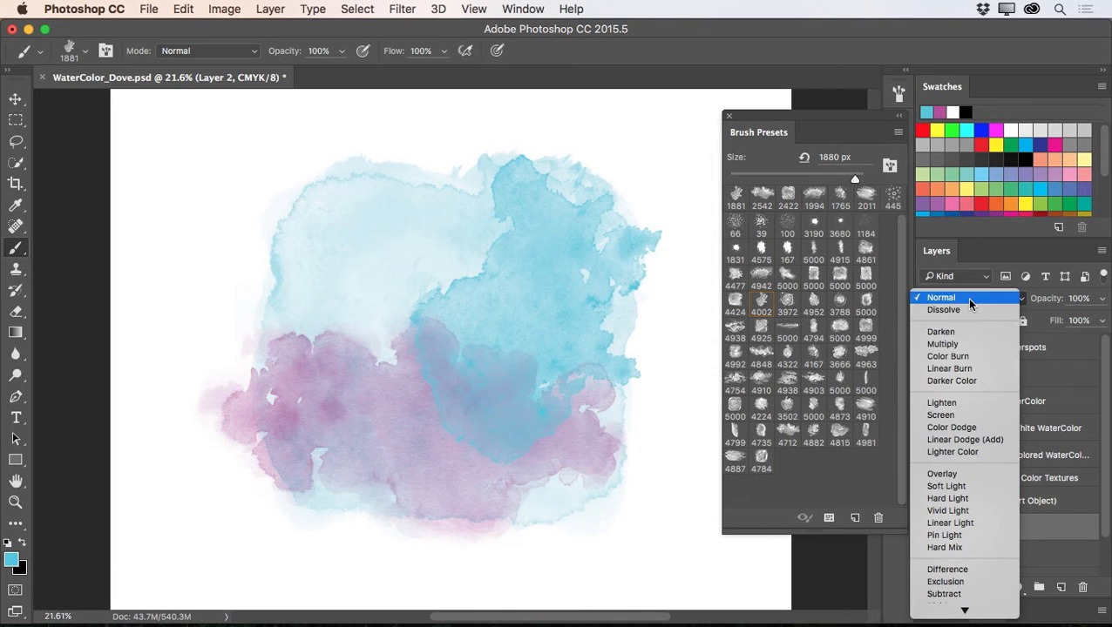
{"action": "left_click", "coordinate": [943, 336]}
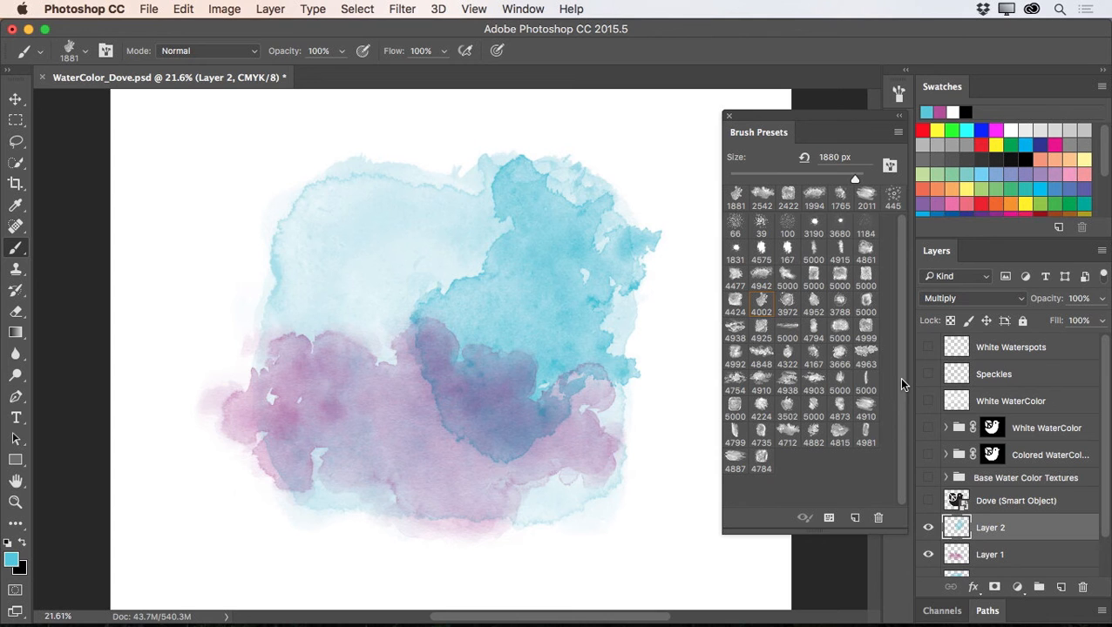
- On another new layer, stamp the 4910 px brush, resized to 1743 px, in white over parts of the cyan and magenta textures
{"action": "left_click", "coordinate": [1062, 588]}
{"action": "left_click", "coordinate": [758, 381]}
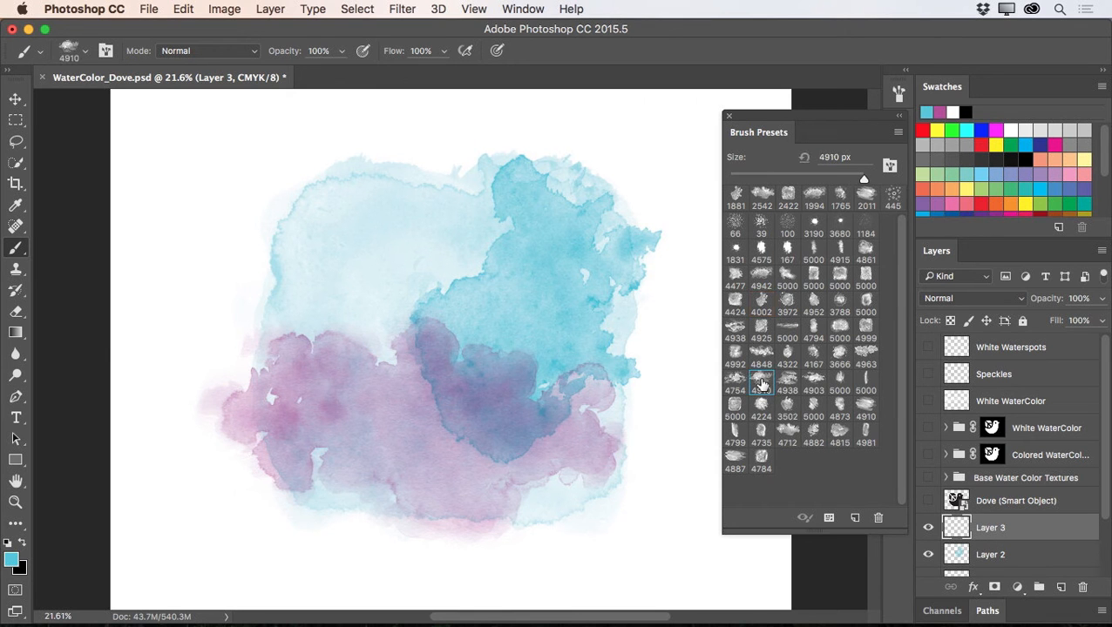
{"action": "left_click", "coordinate": [953, 111]}
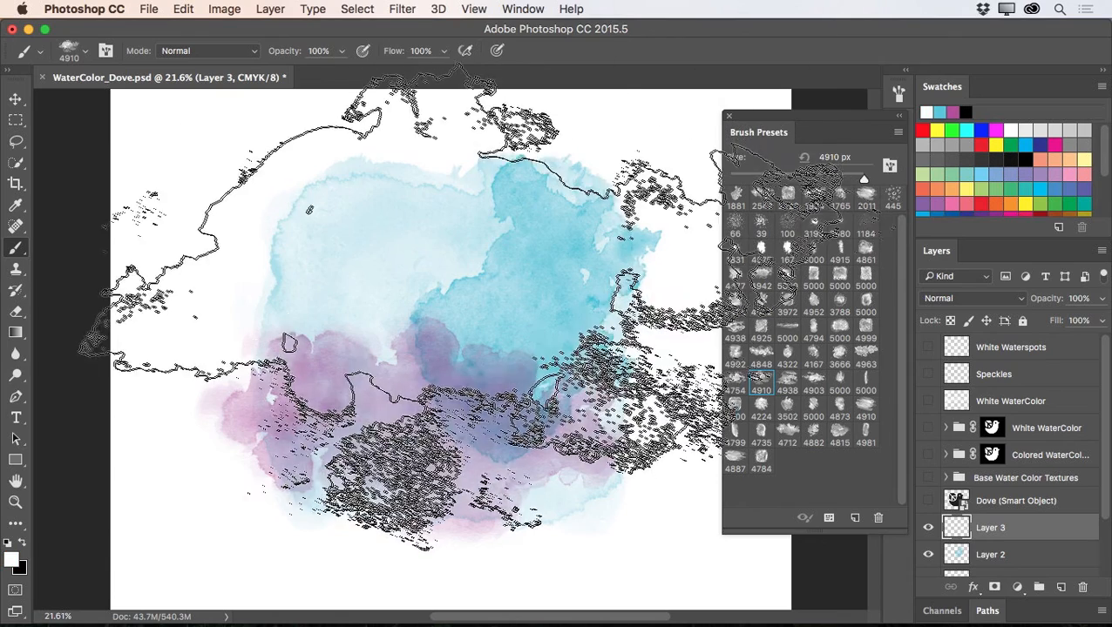
{"action": "mouse_move", "coordinate": [488, 305]}
{"action": "left_mouse_down"}
{"action": "mouse_move", "coordinate": [212, 329]}
{"action": "mouse_move", "coordinate": [263, 323]}
{"action": "left_mouse_up"}
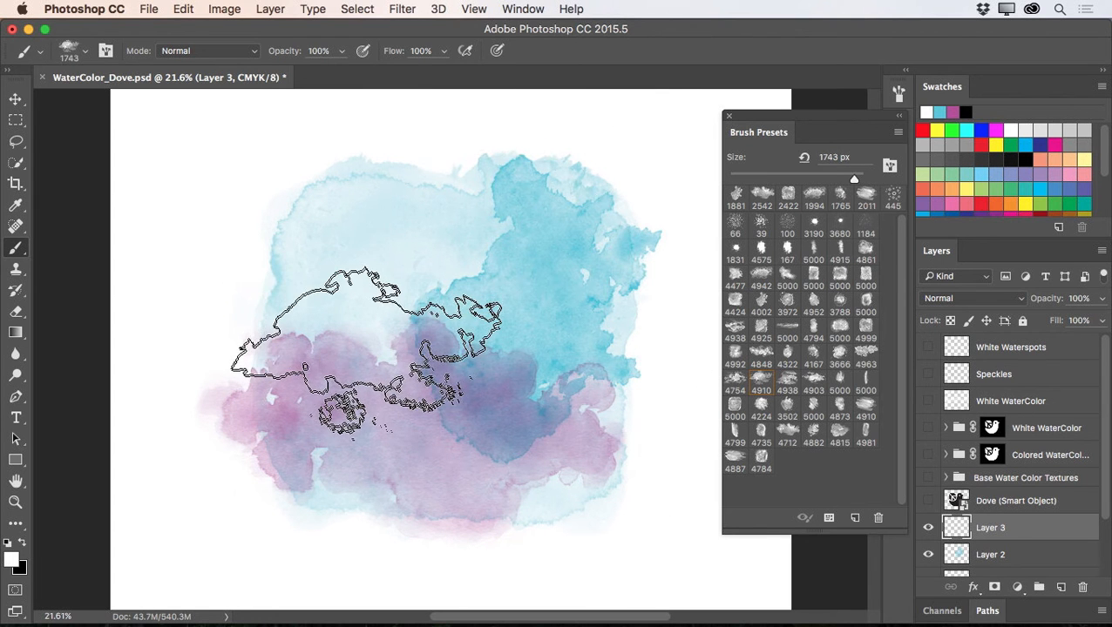
{"action": "left_click", "coordinate": [366, 353]}
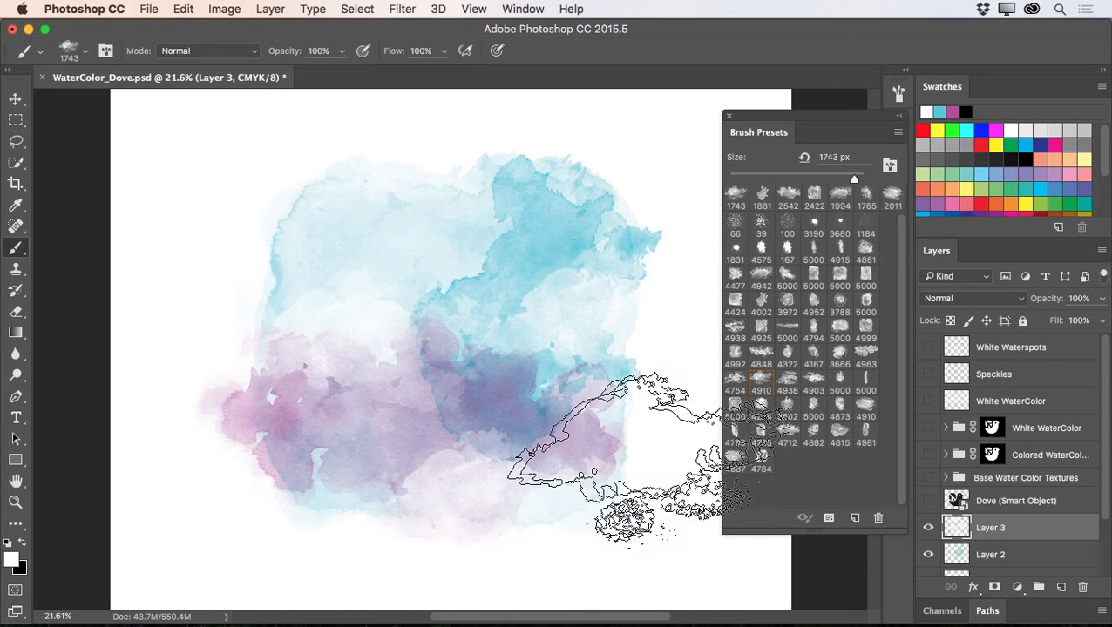
- Hide the four painted watercolor layers and show the Dove (Smart Object) layer, briefly checking it without the white background
{"action": "scroll", "coordinate": [985, 479], "scroll_direction": "down", "scroll_amount": 3}
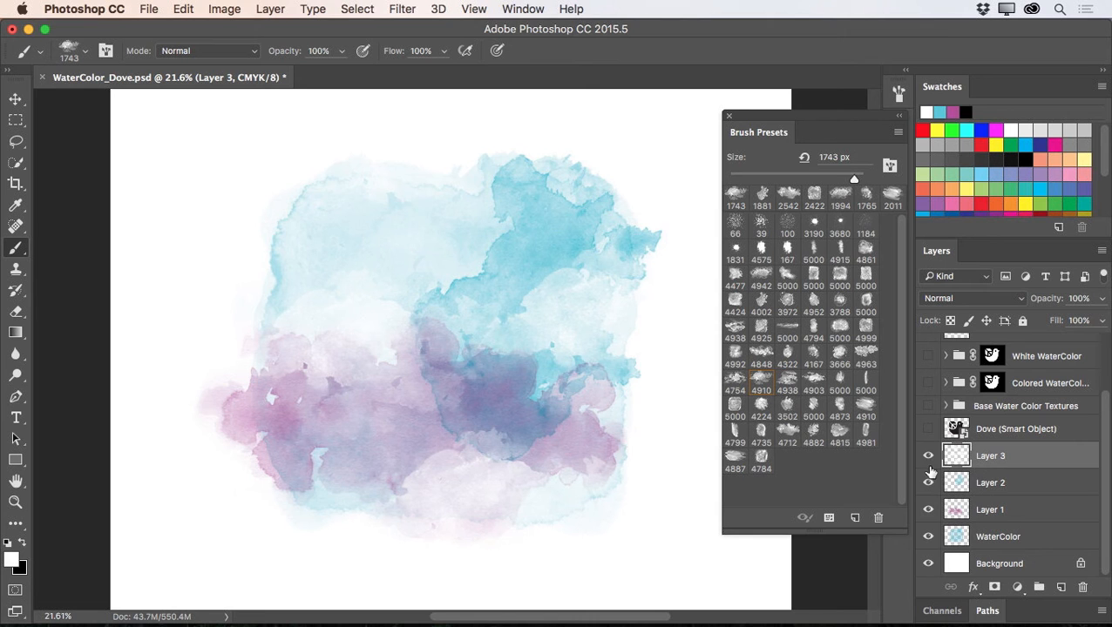
{"action": "left_click_drag", "start_coordinate": [928, 456], "coordinate": [929, 542]}
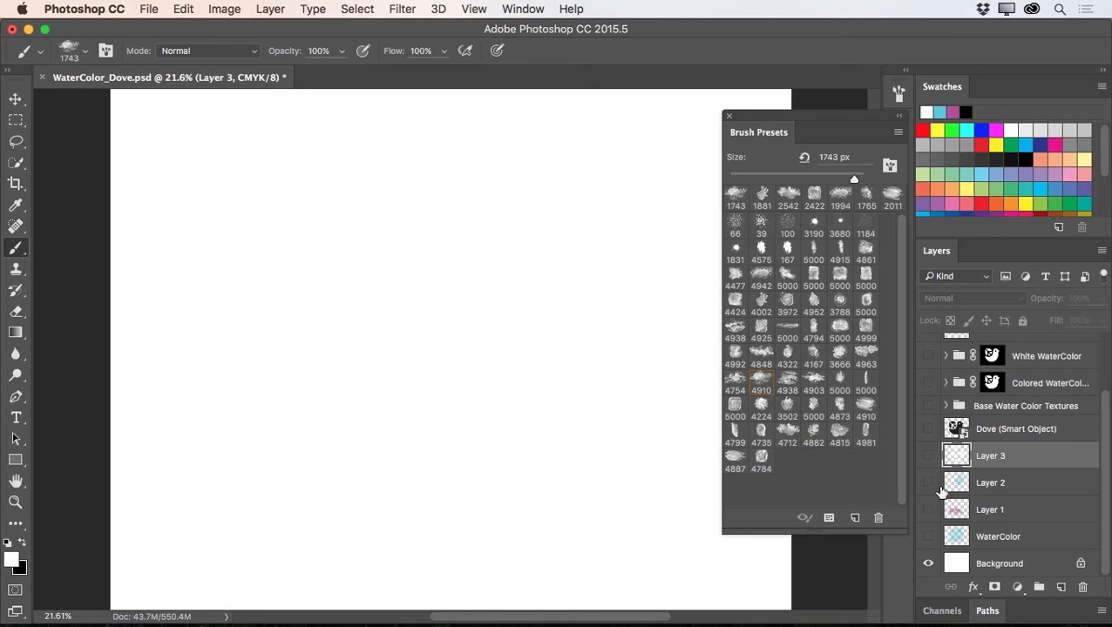
{"action": "left_click", "coordinate": [929, 428]}
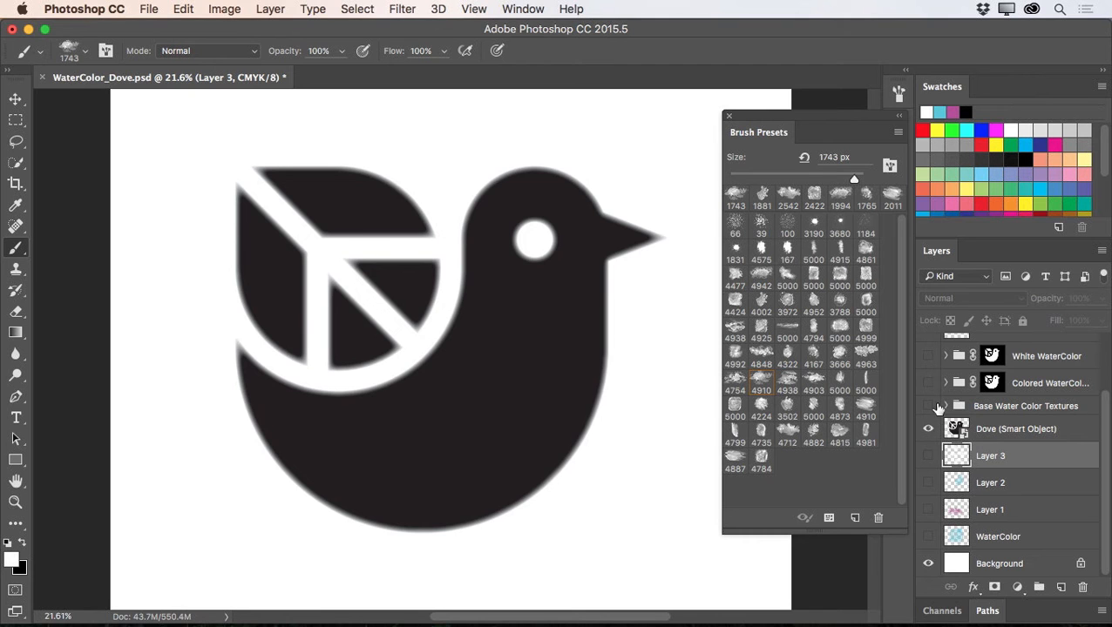
{"action": "left_click", "coordinate": [928, 564]}
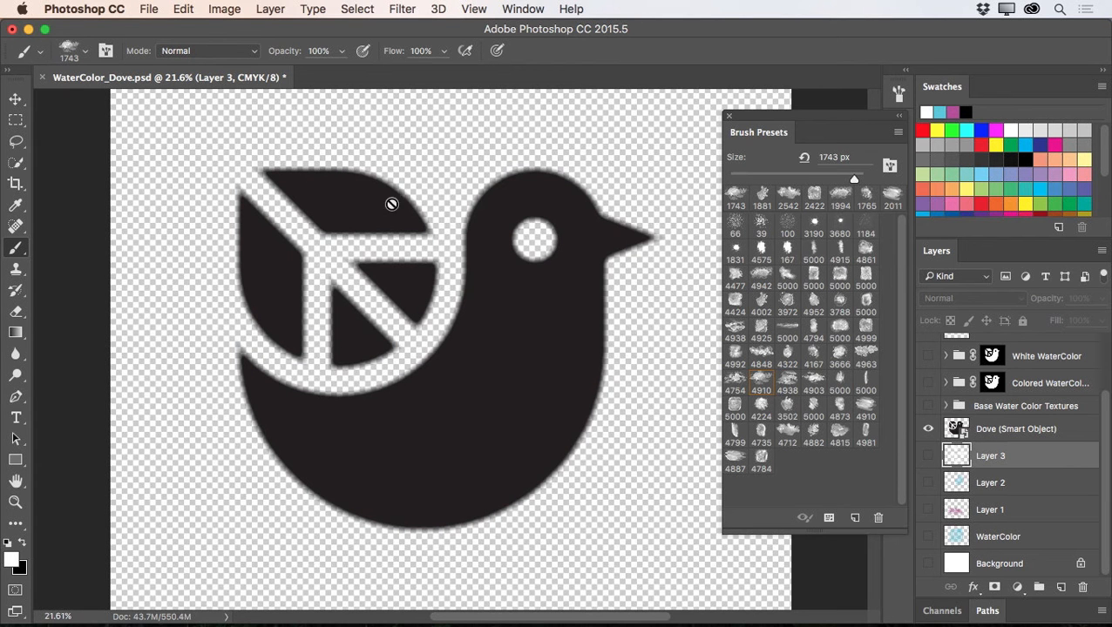
{"action": "left_click", "coordinate": [927, 564]}
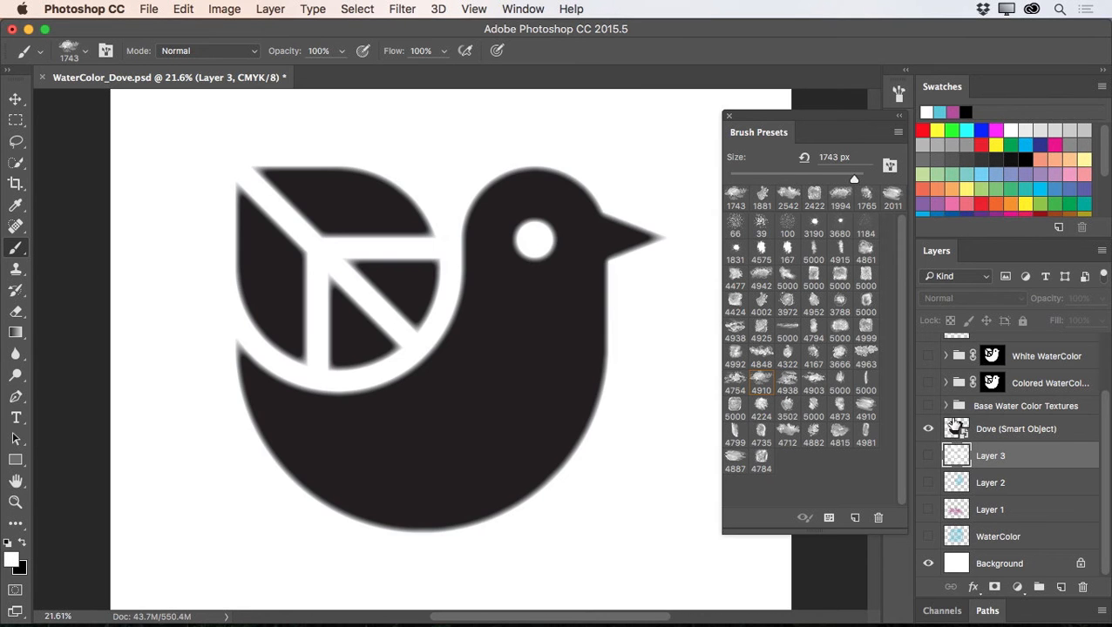
- Load the dove shape as a selection from the Dove (Smart Object) layer, hide that layer and make it the active layer
{"action": "left_click_drag", "start_coordinate": [956, 428], "coordinate": [957, 438]}
{"action": "left_click", "coordinate": [955, 432], "text": "ctrl"}
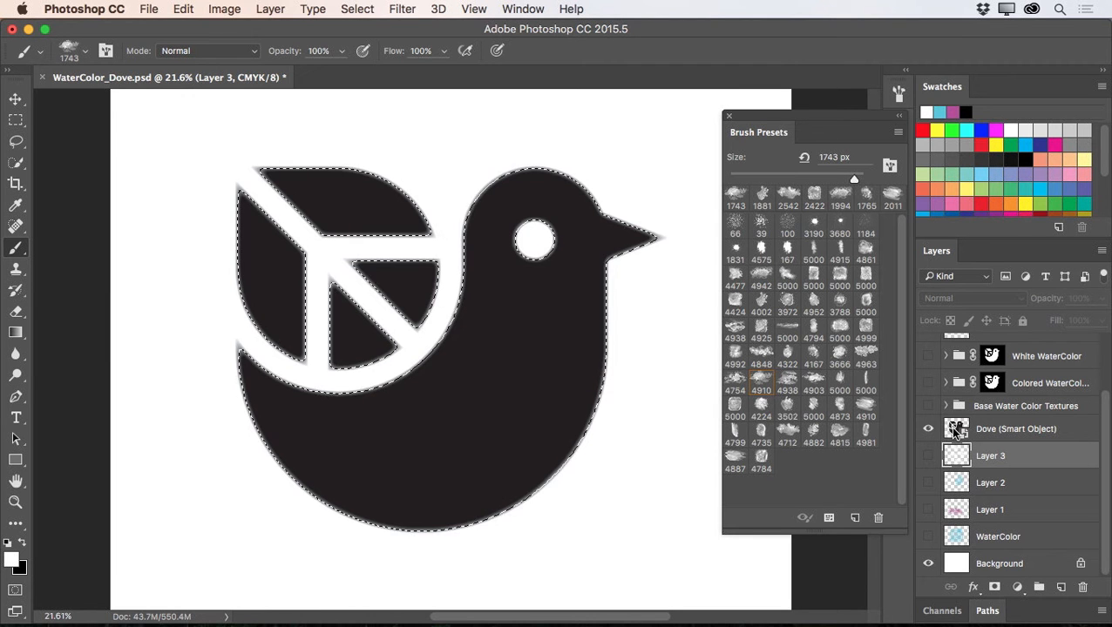
{"action": "left_click", "coordinate": [928, 429]}
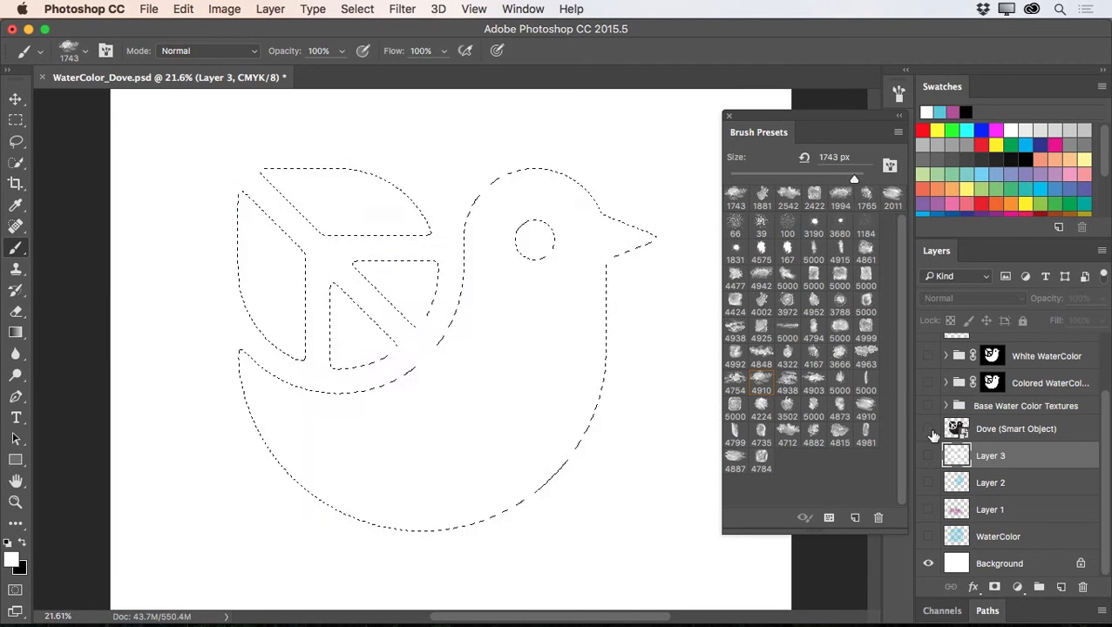
{"action": "left_click", "coordinate": [993, 434]}
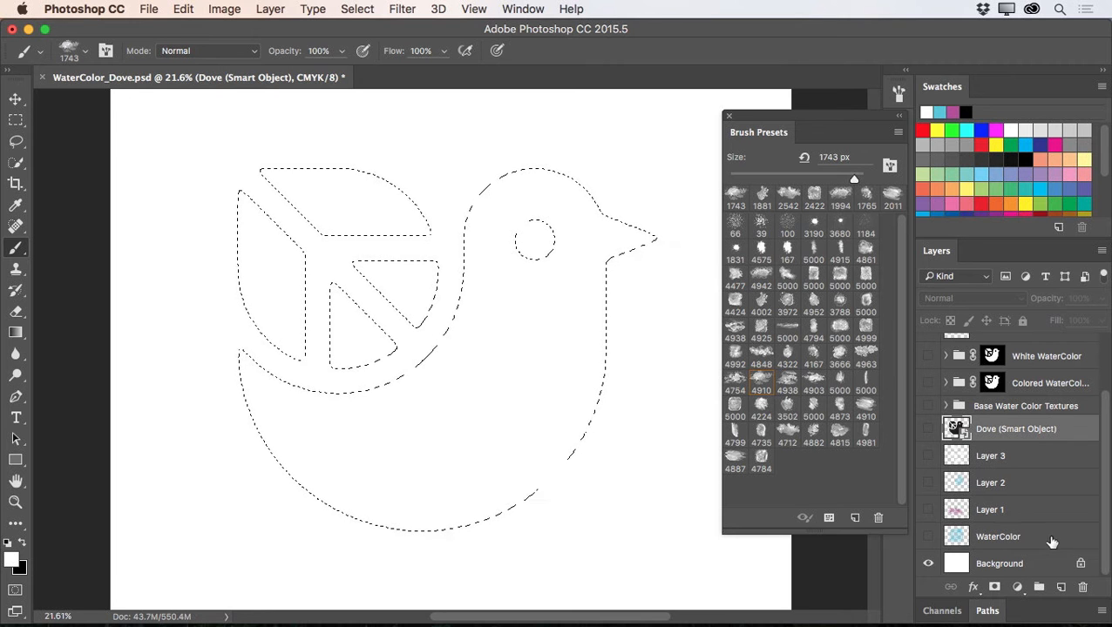
- Delete the four painted watercolor layers, from Layer 3 down to WaterColor
{"action": "left_click", "coordinate": [996, 460]}
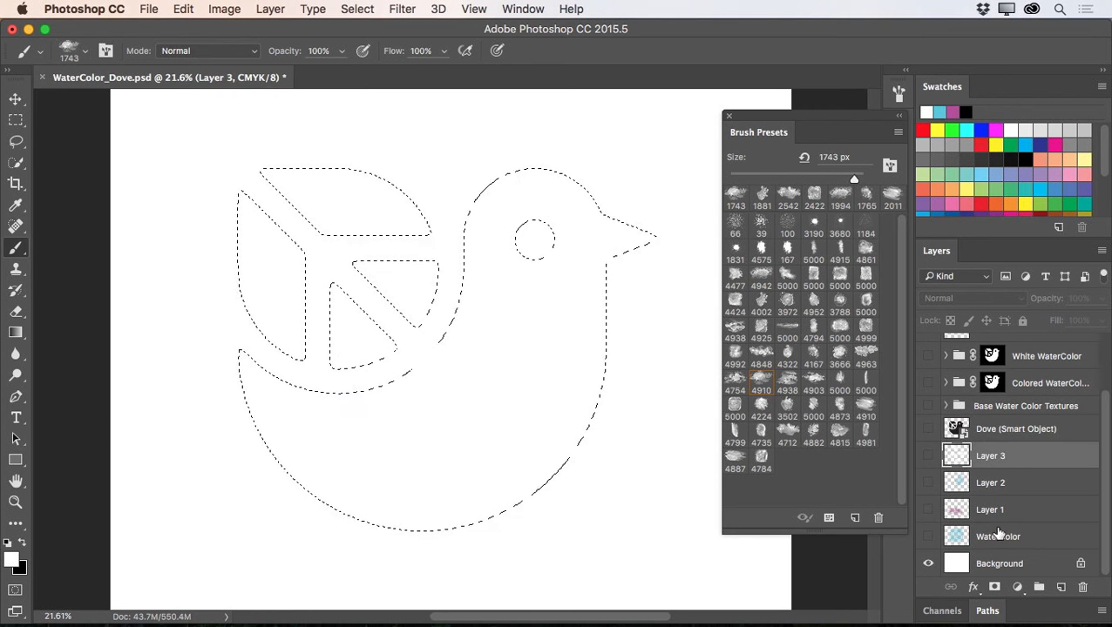
{"action": "left_click", "coordinate": [1004, 538], "text": "shift"}
{"action": "left_click_drag", "start_coordinate": [1021, 541], "coordinate": [1081, 589]}
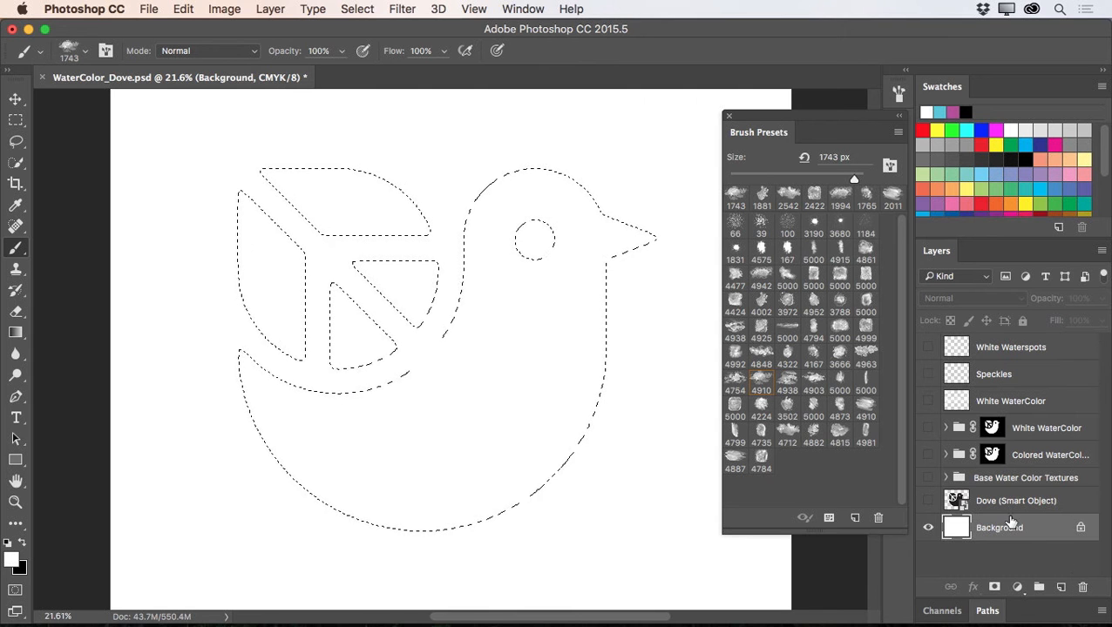
- Create a new group directly above the Dove (Smart Object) layer and mask it with the dove selection
{"action": "left_click", "coordinate": [999, 504]}
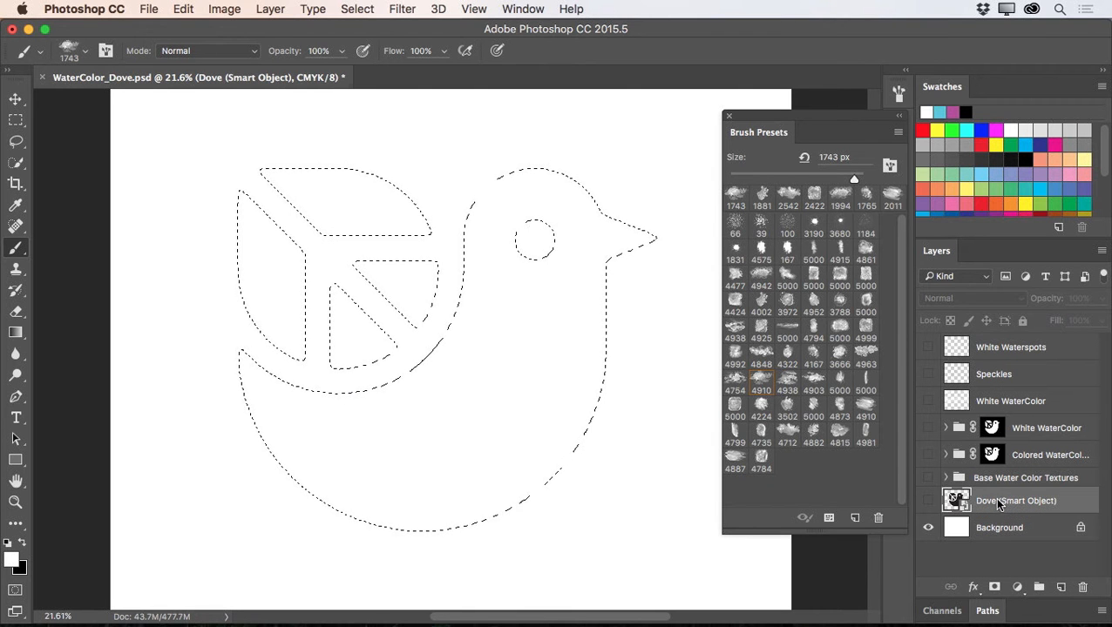
{"action": "left_click", "coordinate": [1038, 589]}
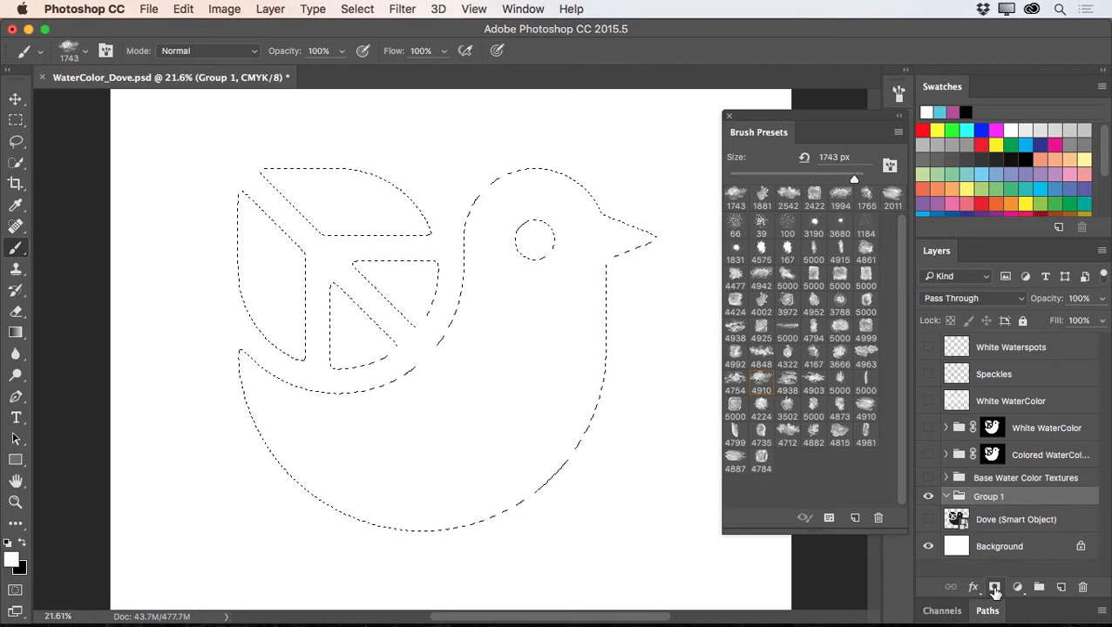
{"action": "left_click", "coordinate": [994, 589]}
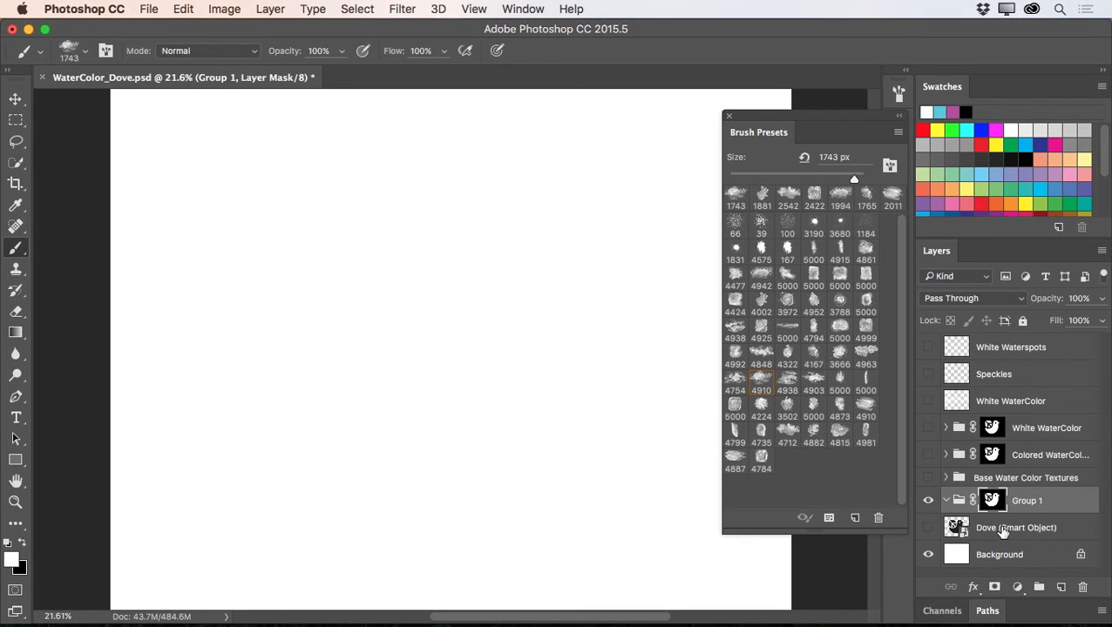
- Add a new empty layer above the Dove (Smart Object) layer and move it inside the masked Group 1
{"action": "left_click", "coordinate": [1010, 534]}
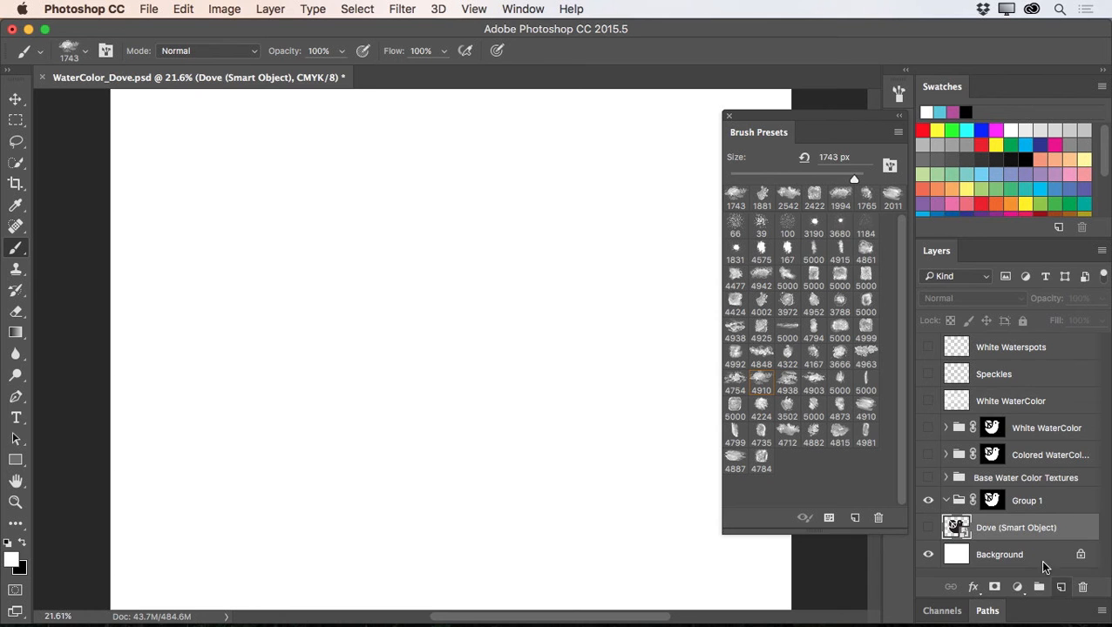
{"action": "left_click", "coordinate": [1060, 586]}
{"action": "left_click_drag", "start_coordinate": [1013, 530], "coordinate": [1035, 504]}
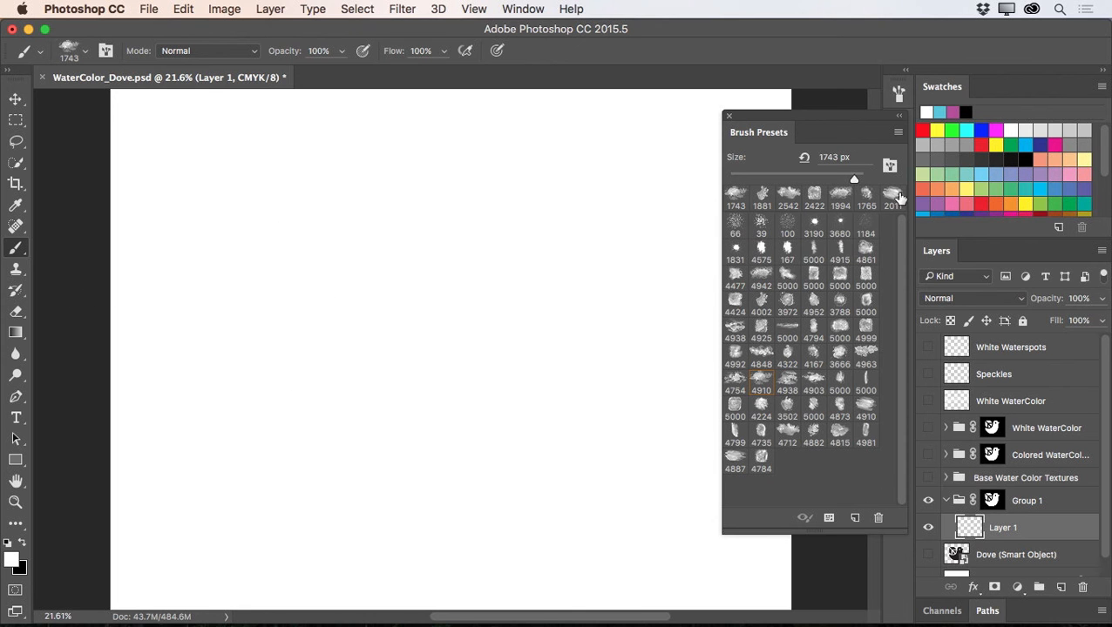
- Stamp the 4938 px brush, resized to 2891 px, in cyan over the dove's wing and head, lower body and beak
{"action": "left_click", "coordinate": [940, 112]}
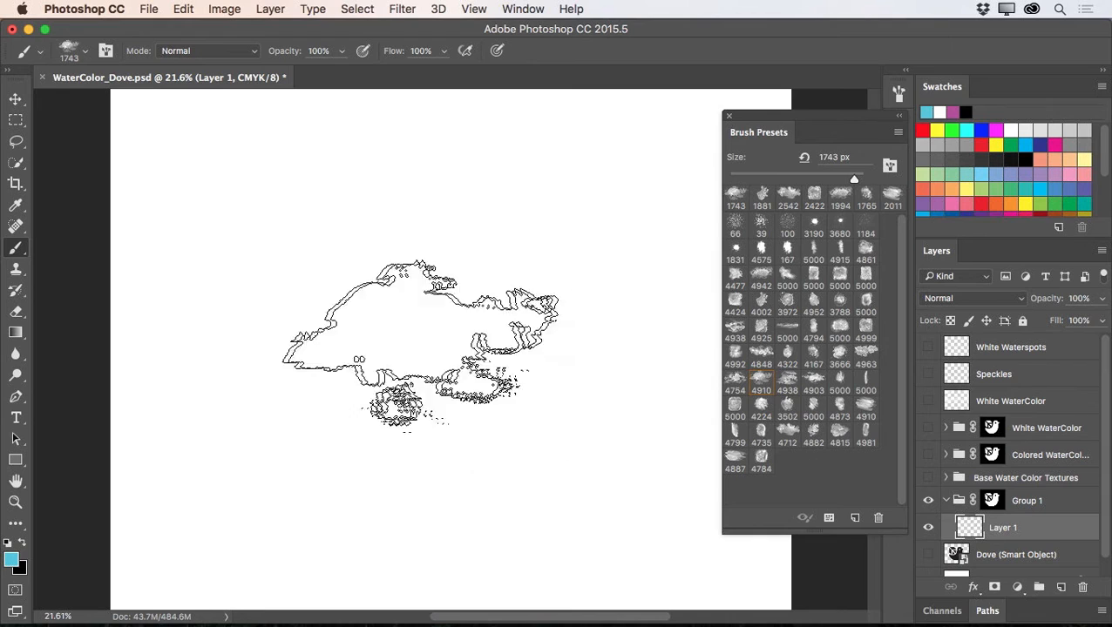
{"action": "left_click", "coordinate": [787, 383]}
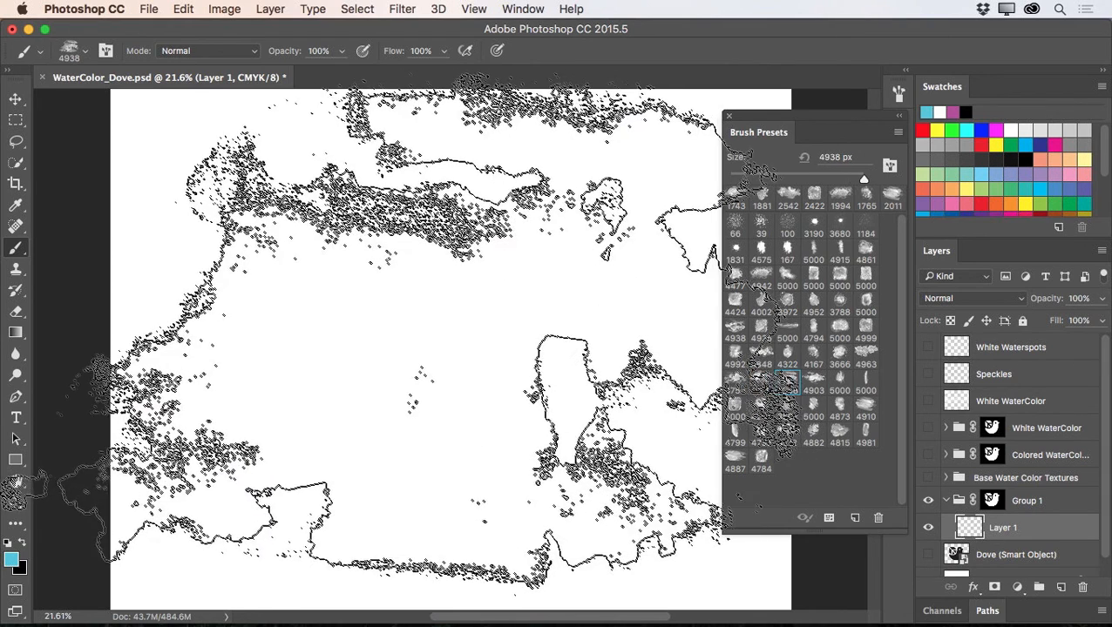
{"action": "mouse_move", "coordinate": [415, 322]}
{"action": "left_mouse_down"}
{"action": "mouse_move", "coordinate": [236, 347]}
{"action": "mouse_move", "coordinate": [396, 348]}
{"action": "left_mouse_up"}
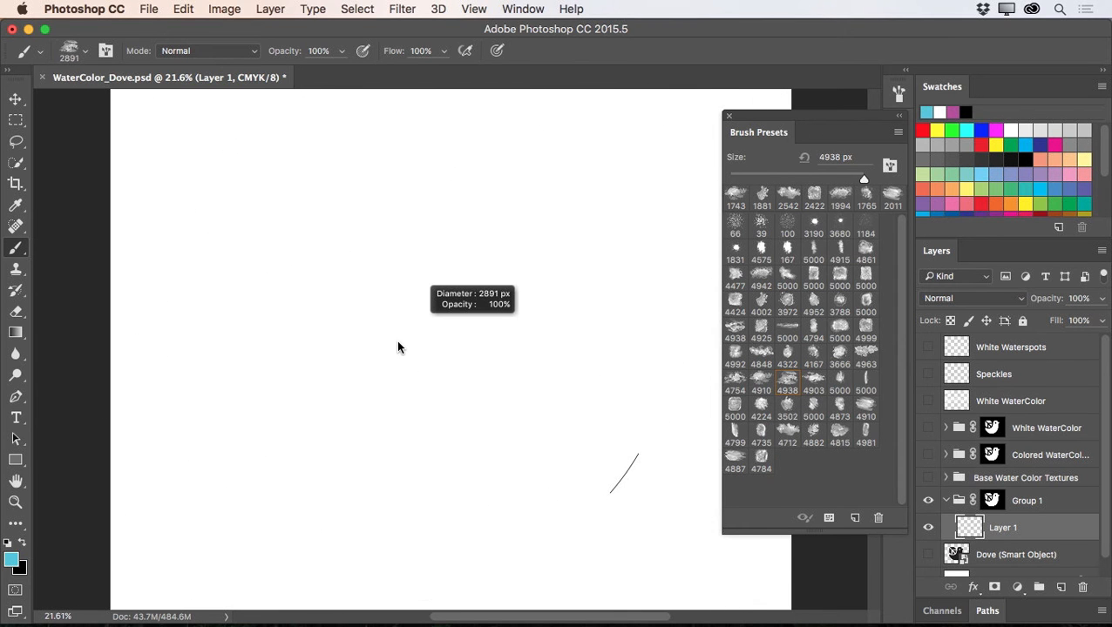
{"action": "left_click", "coordinate": [376, 252]}
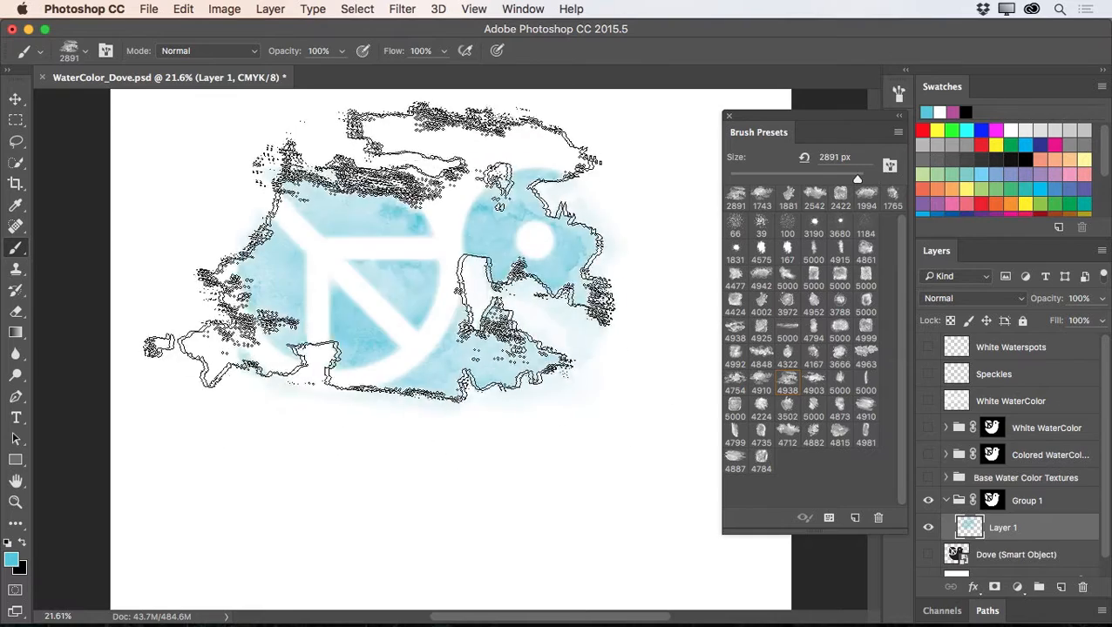
{"action": "left_click", "coordinate": [455, 436]}
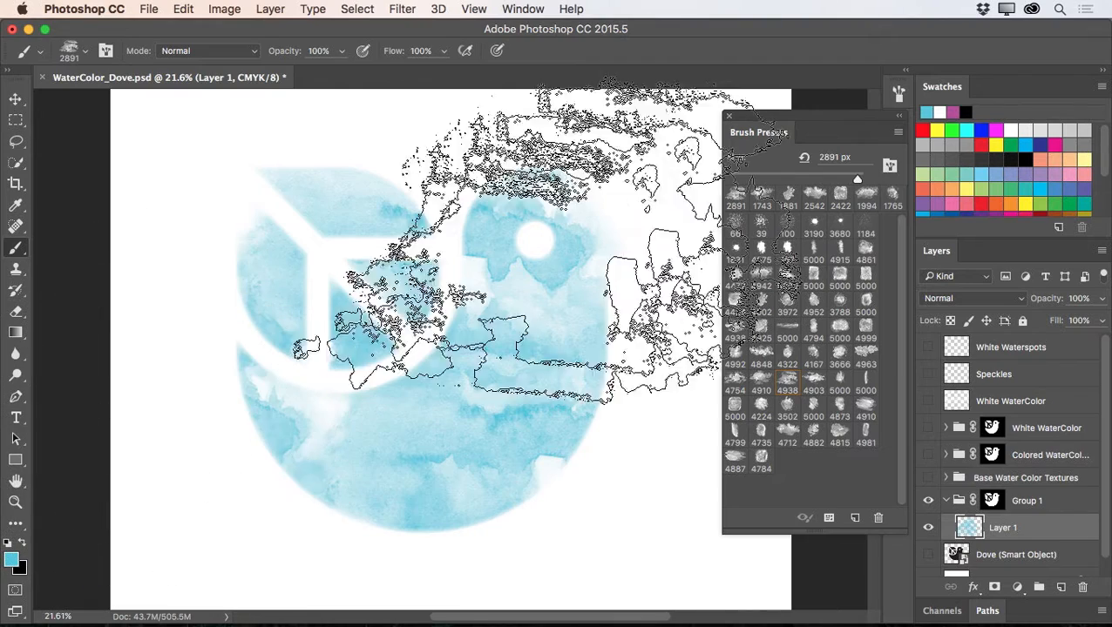
{"action": "left_click", "coordinate": [691, 312]}
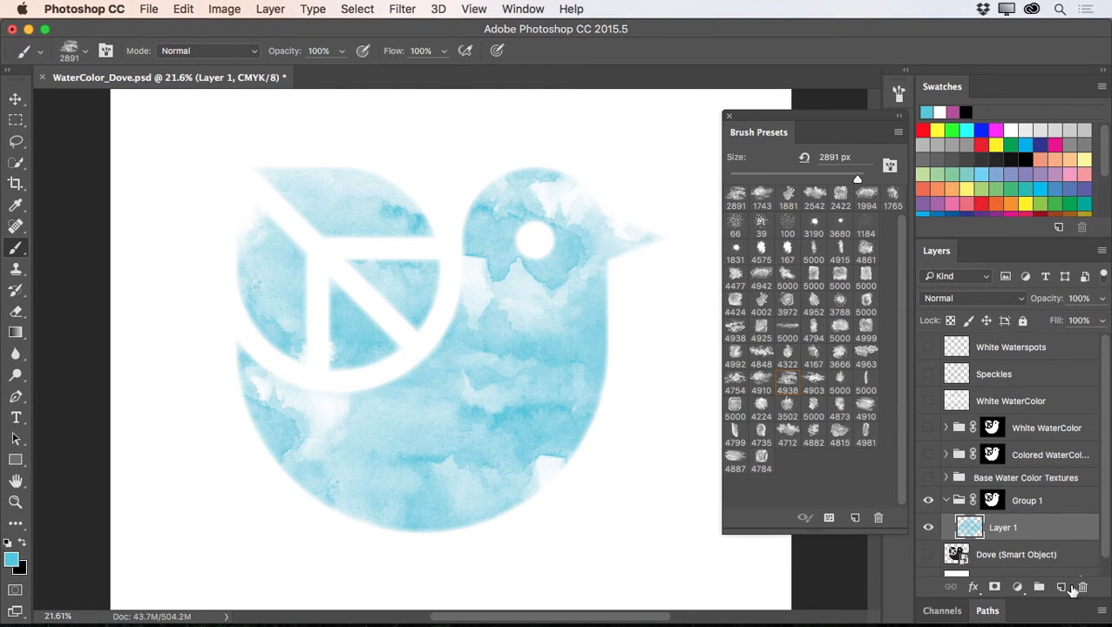
- On a new layer in Group 1, stamp the 4754 px brush at 2176 px in magenta over the wing, head and lower body
{"action": "left_click", "coordinate": [1062, 587]}
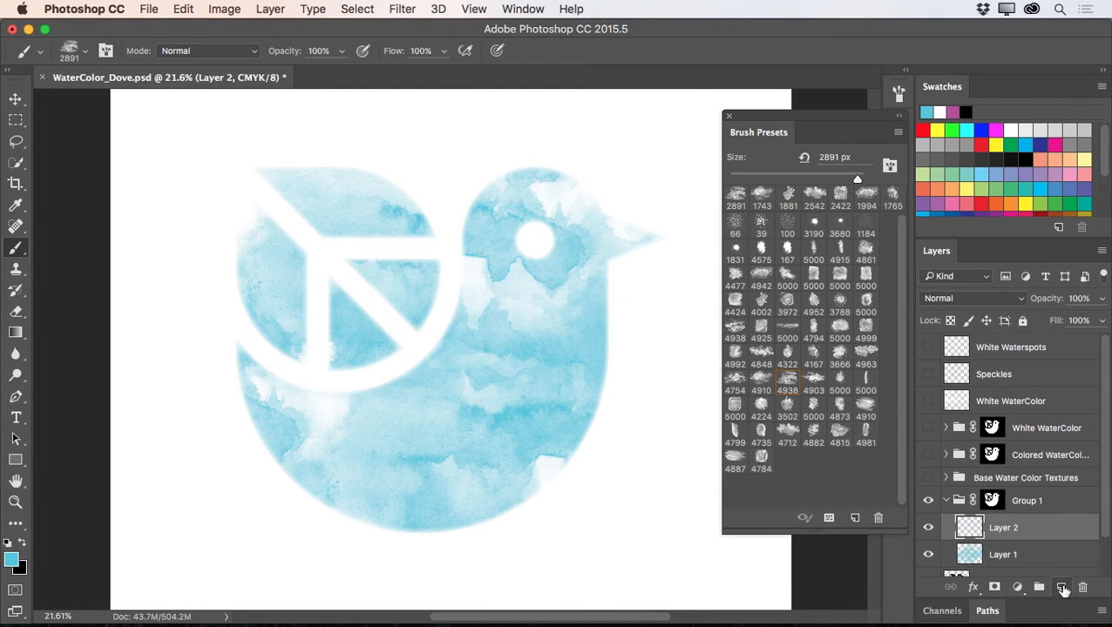
{"action": "left_click", "coordinate": [954, 112]}
{"action": "left_click", "coordinate": [787, 279]}
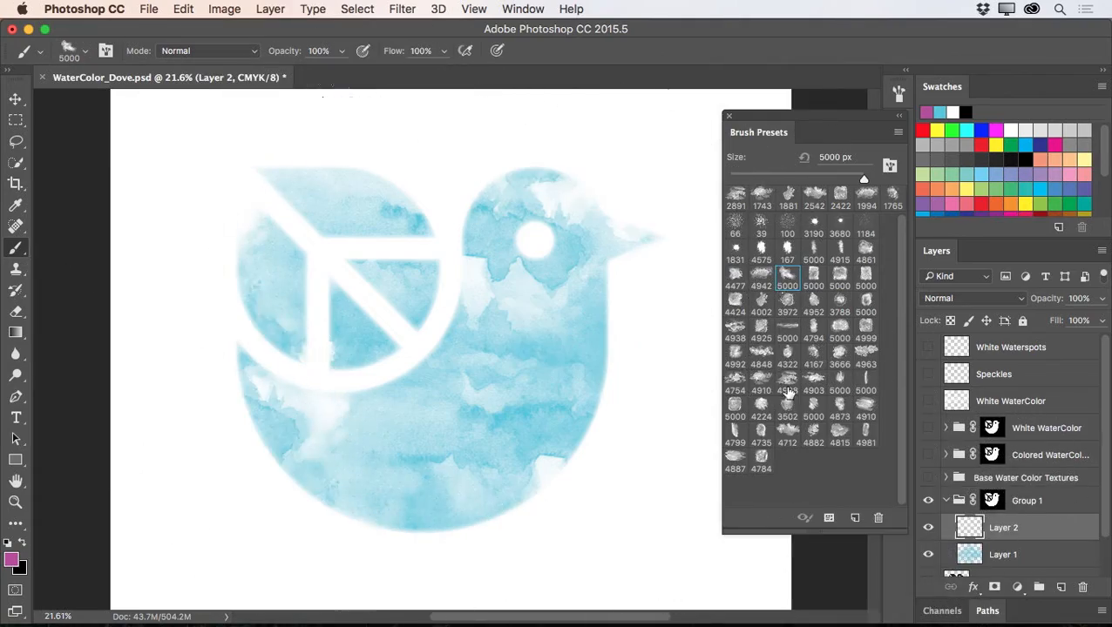
{"action": "left_click", "coordinate": [735, 384]}
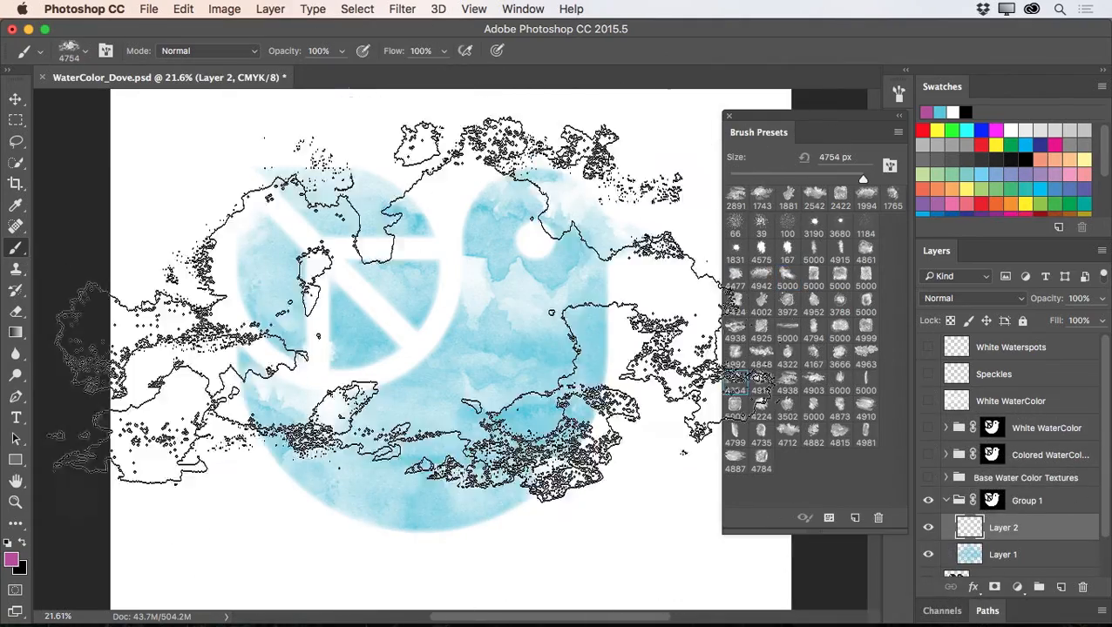
{"action": "mouse_move", "coordinate": [430, 307]}
{"action": "left_mouse_down"}
{"action": "mouse_move", "coordinate": [205, 346]}
{"action": "mouse_move", "coordinate": [253, 309]}
{"action": "left_mouse_up"}
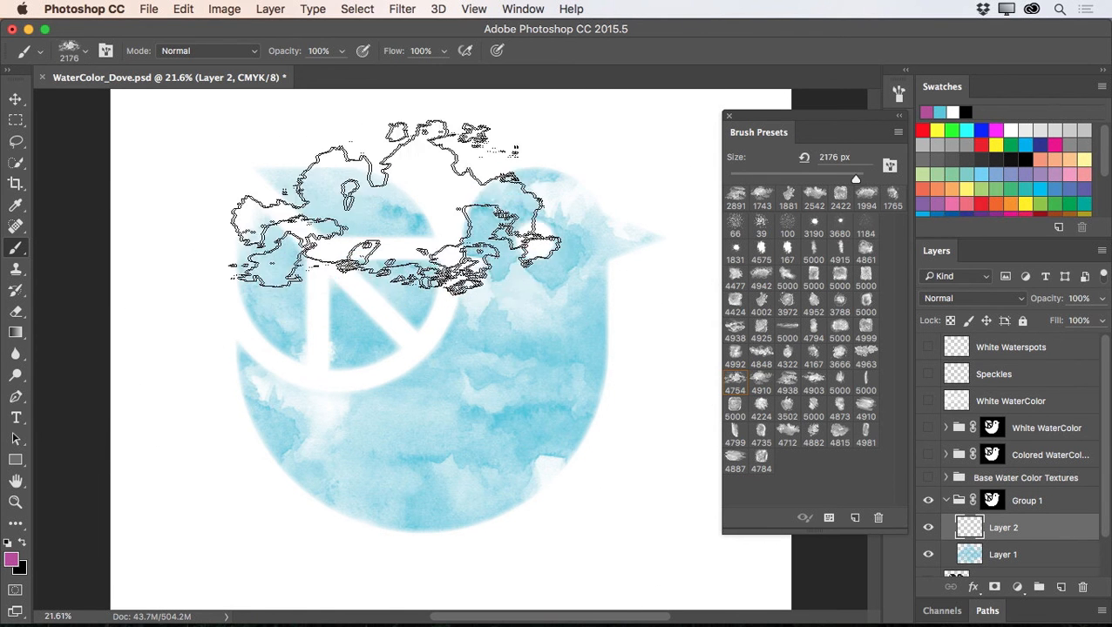
{"action": "left_click", "coordinate": [418, 234]}
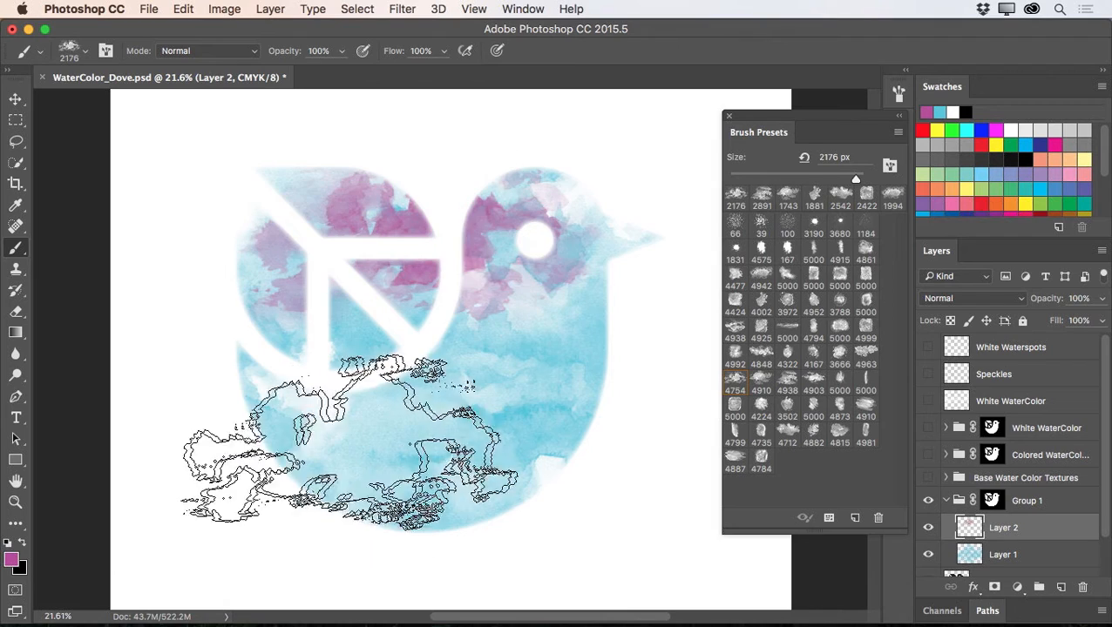
{"action": "left_click", "coordinate": [344, 426]}
{"action": "left_click", "coordinate": [340, 423]}
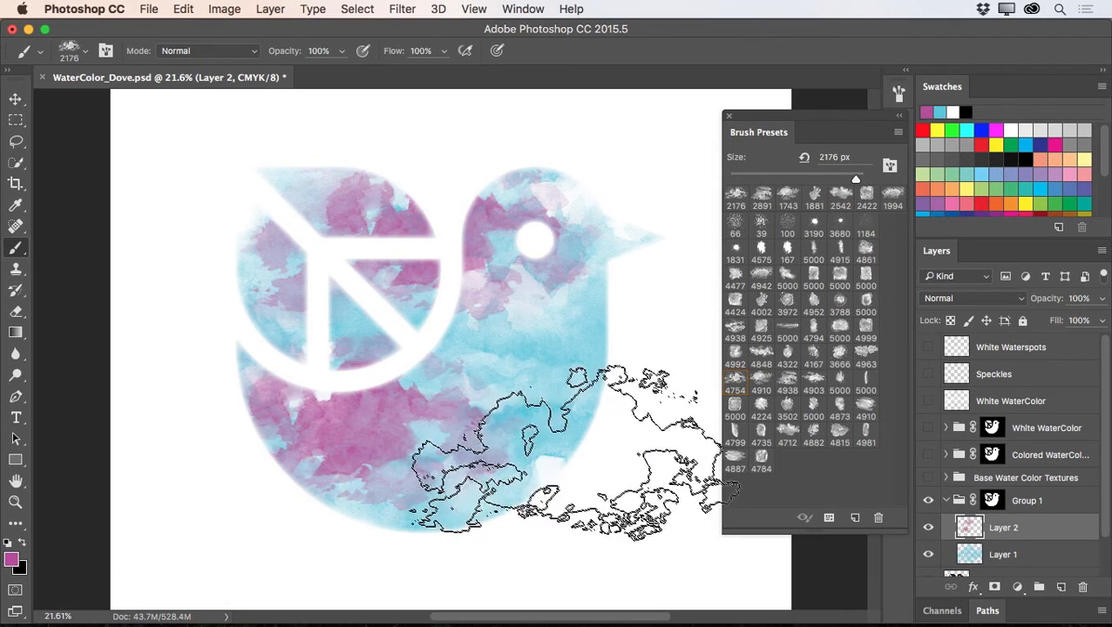
{"action": "left_click", "coordinate": [569, 418]}
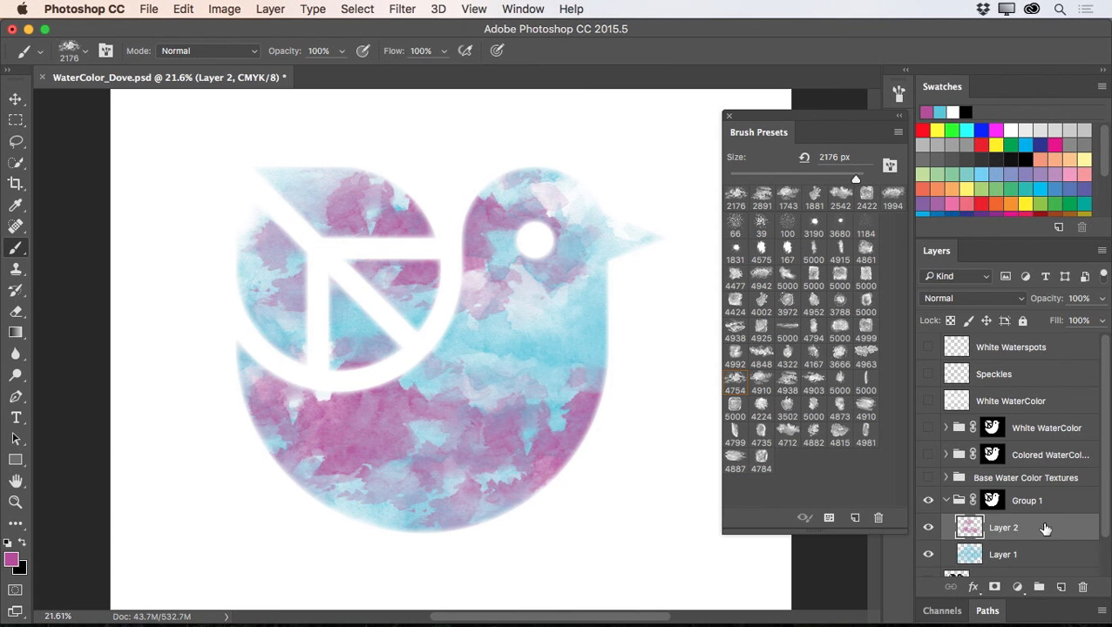
- Set the magenta layer to Multiply at 66% opacity and reduce the cyan layer's opacity to 61%
{"action": "left_click", "coordinate": [956, 297]}
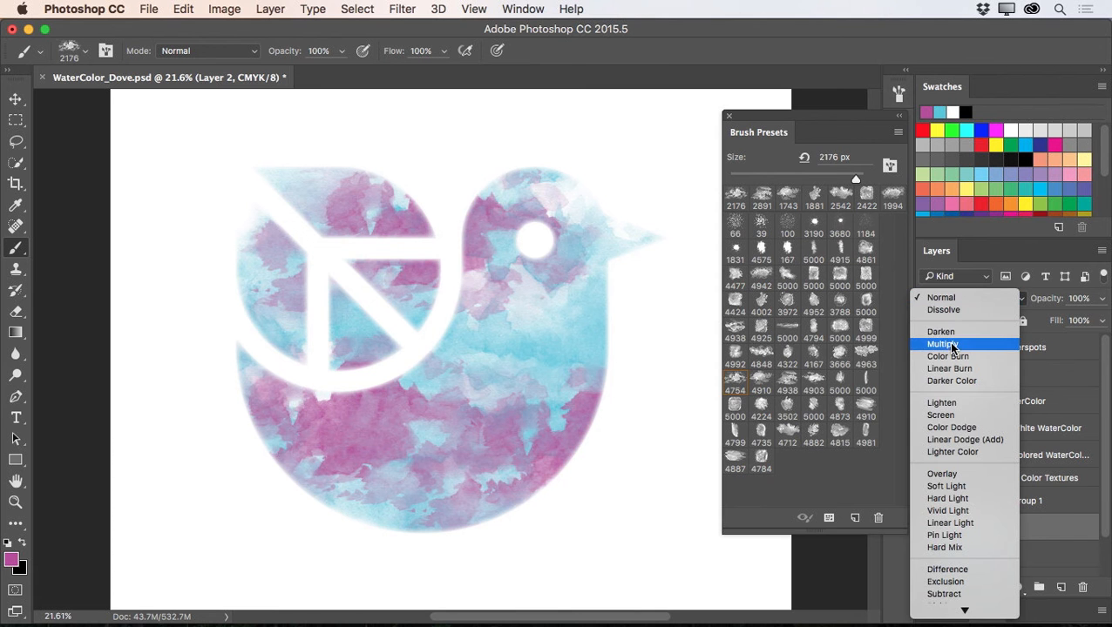
{"action": "left_click", "coordinate": [948, 346]}
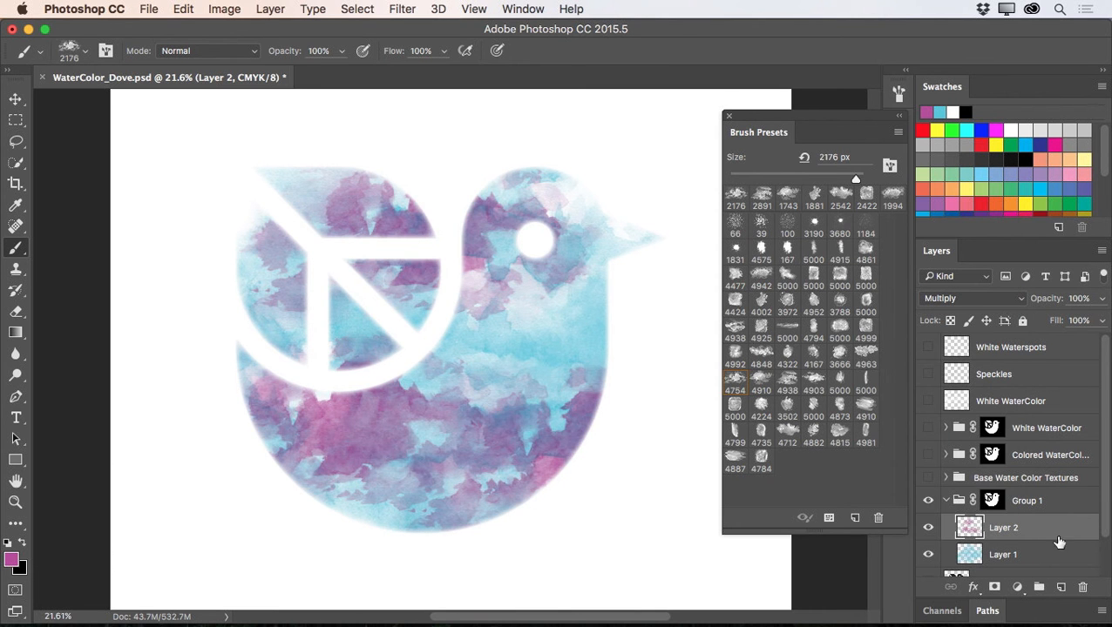
{"action": "left_click_drag", "start_coordinate": [1044, 301], "coordinate": [1021, 304]}
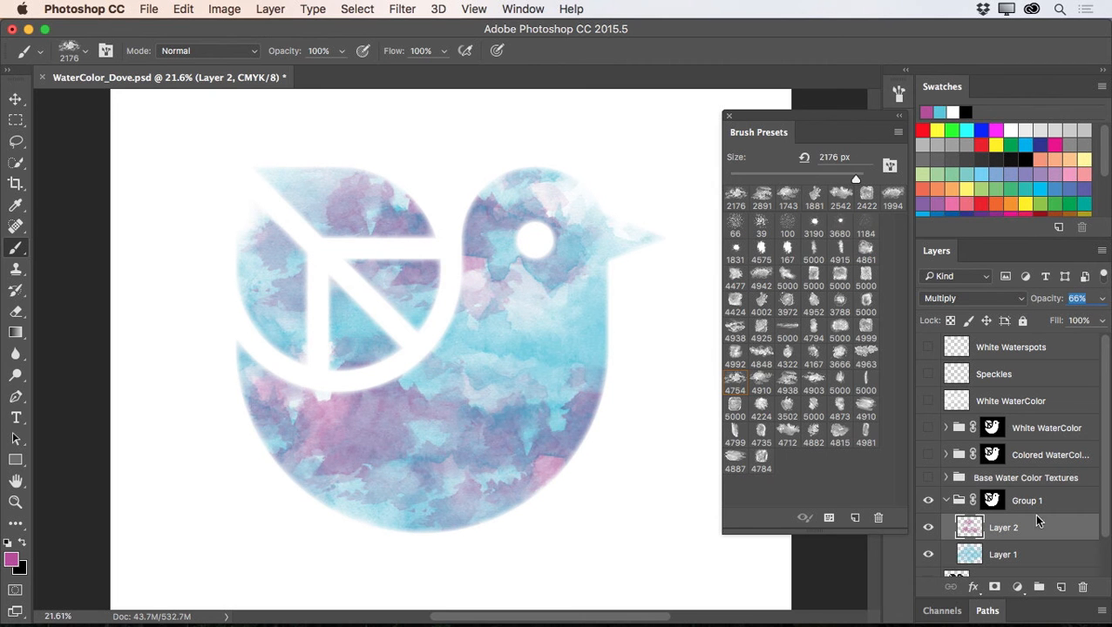
{"action": "left_click", "coordinate": [1015, 556]}
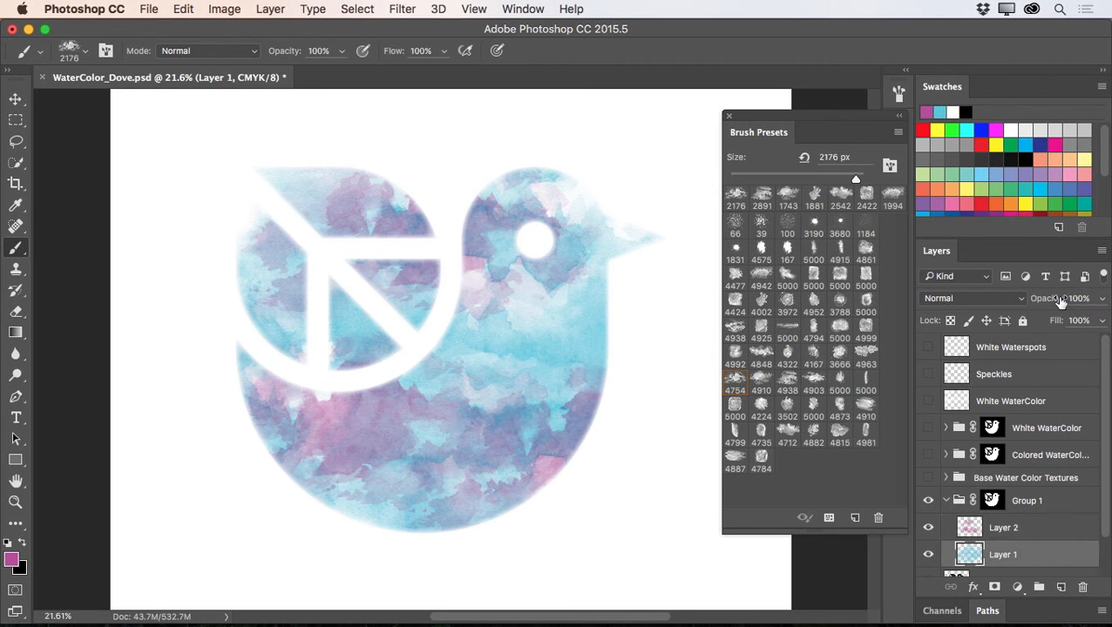
{"action": "left_click_drag", "start_coordinate": [1052, 302], "coordinate": [1023, 303]}
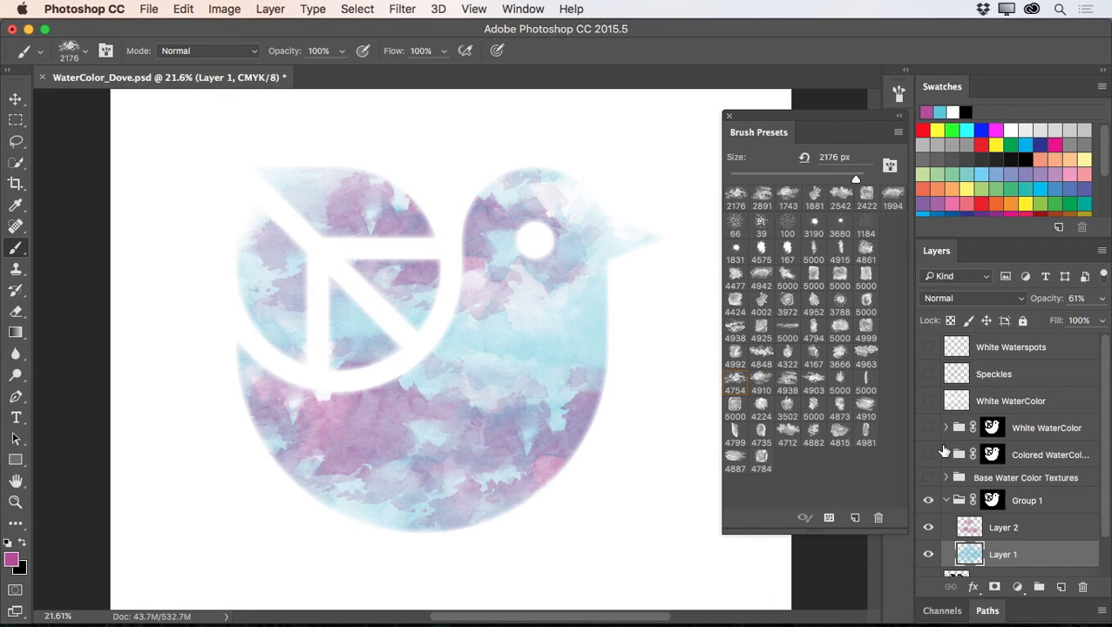
- Collapse and hide Group 1, and show the prepared Colored WaterColor group instead
{"action": "scroll", "coordinate": [992, 462], "scroll_direction": "down", "scroll_amount": 1}
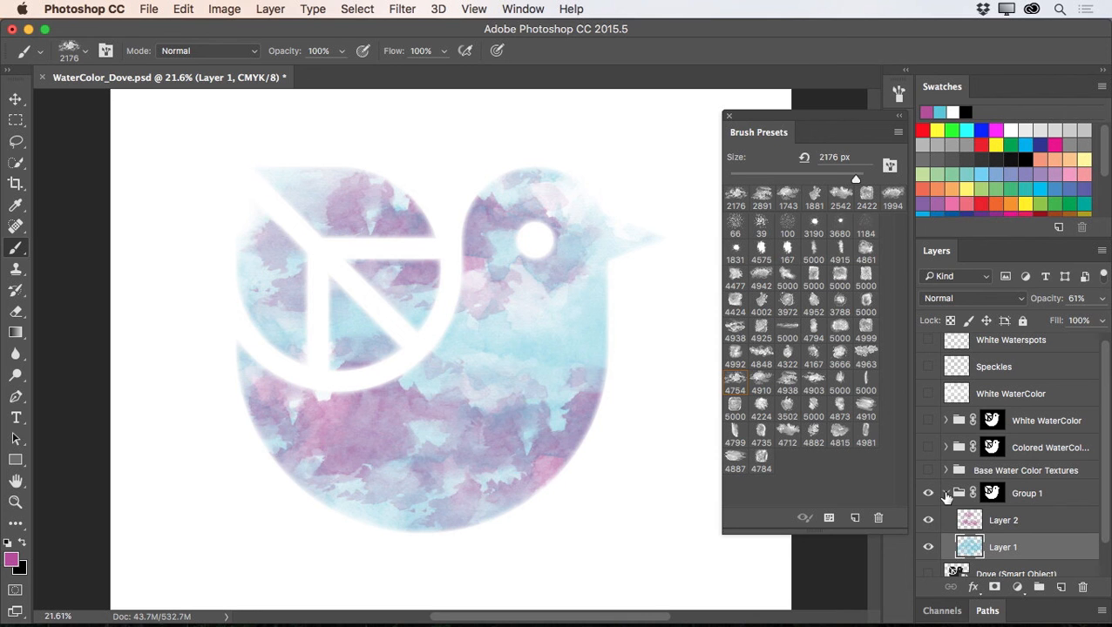
{"action": "left_click", "coordinate": [947, 494]}
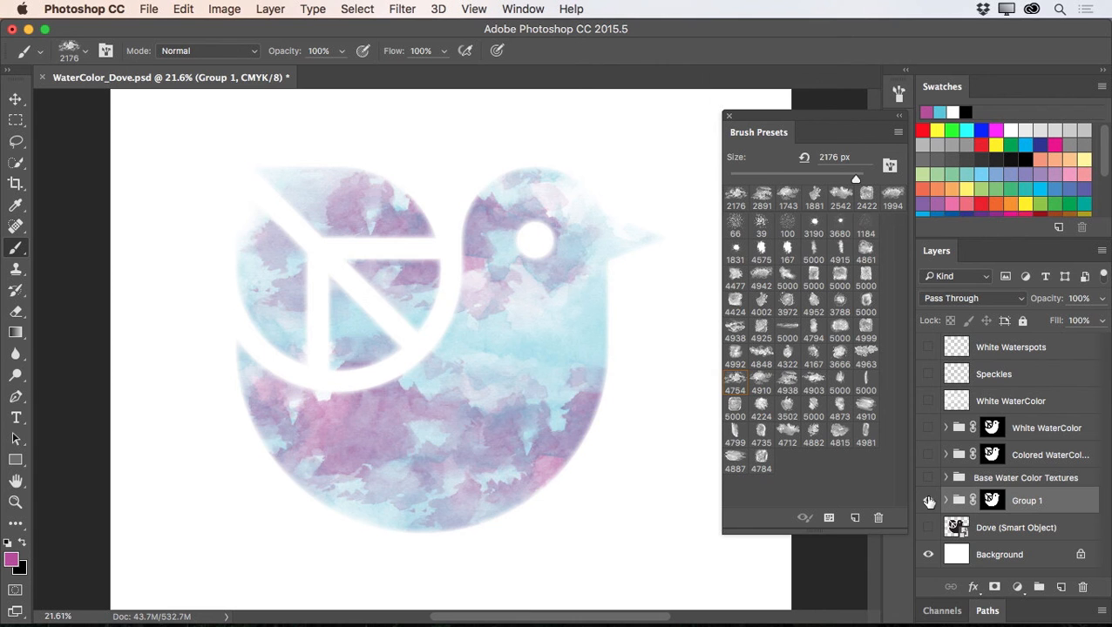
{"action": "left_click", "coordinate": [928, 501]}
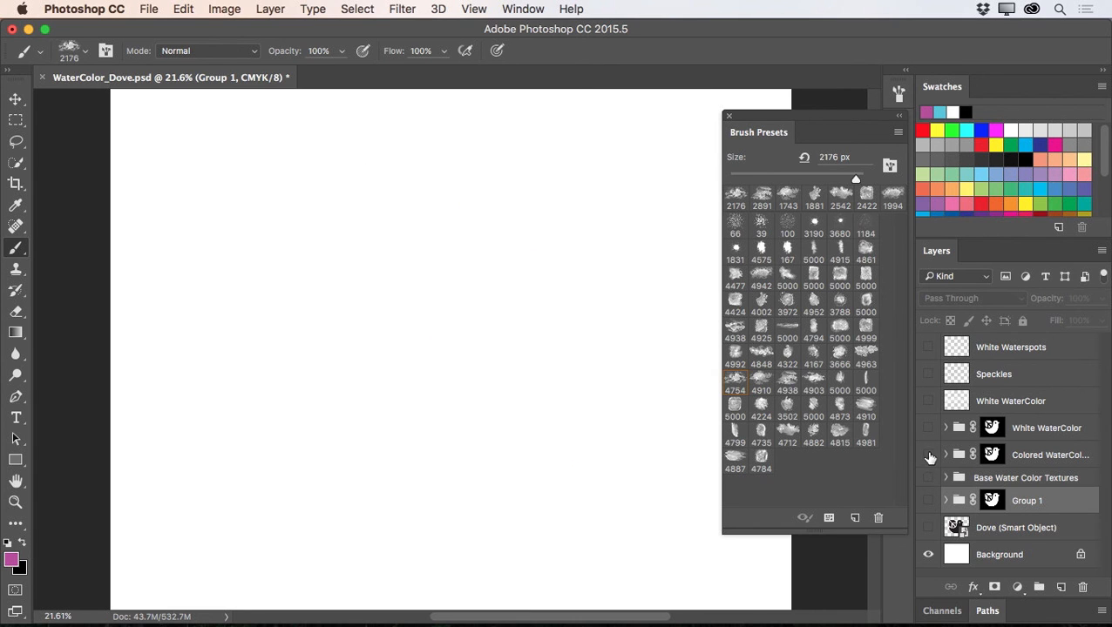
{"action": "left_click", "coordinate": [928, 455]}
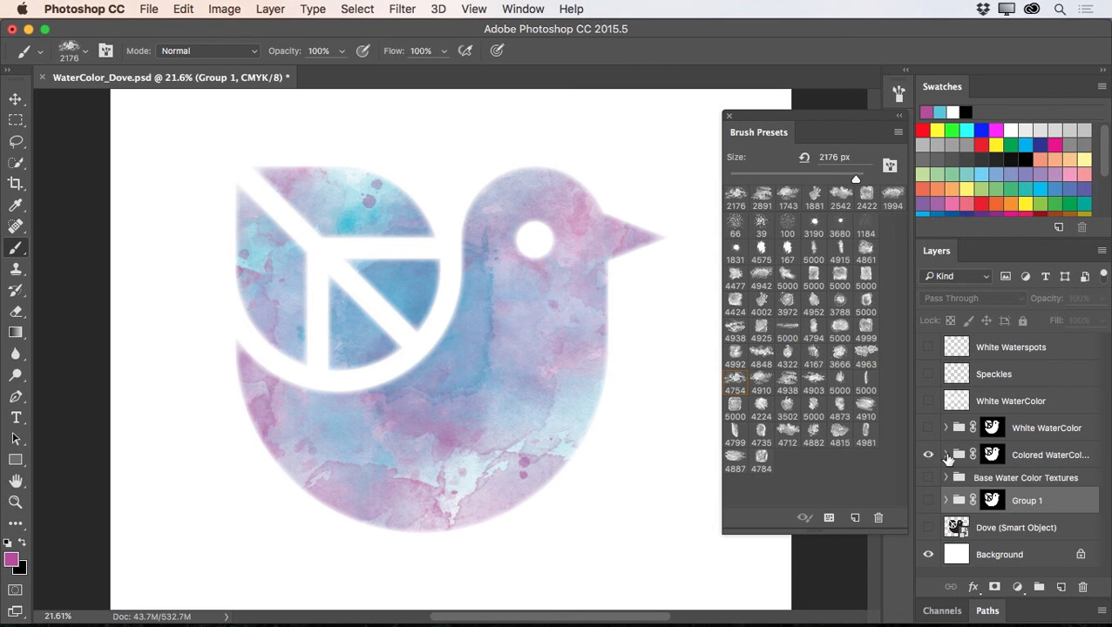
- Examine the texture layers inside the Colored WaterColor group, then collapse the group
{"action": "left_click", "coordinate": [946, 455]}
{"action": "scroll", "coordinate": [994, 469], "scroll_direction": "down", "scroll_amount": 2}
{"action": "scroll", "coordinate": [996, 471], "scroll_direction": "down", "scroll_amount": 3}
{"action": "scroll", "coordinate": [996, 471], "scroll_direction": "down", "scroll_amount": 1}
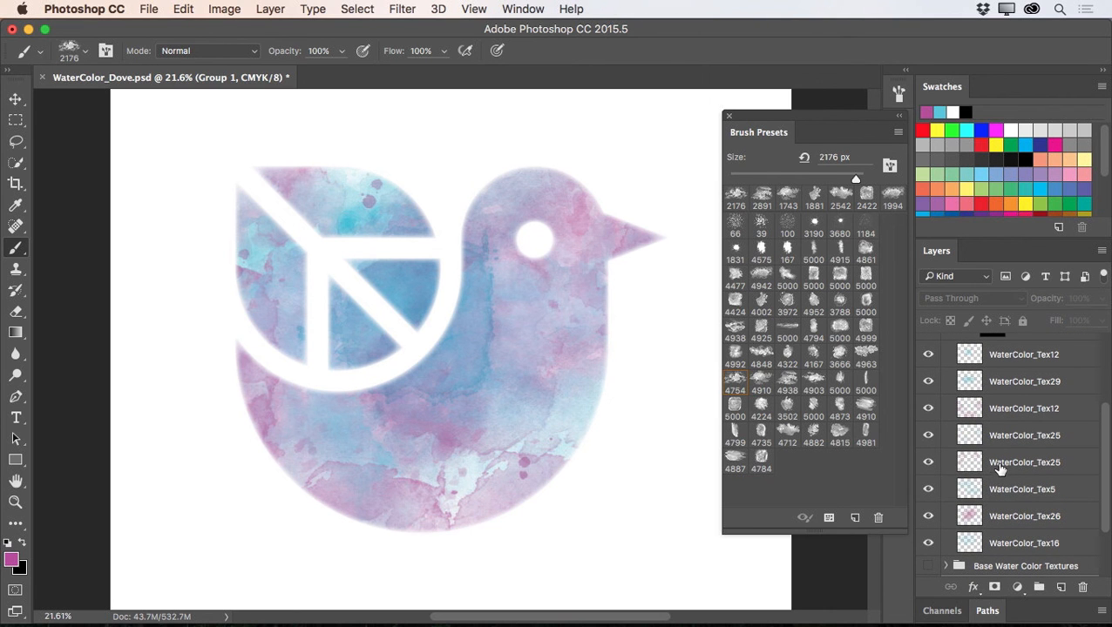
{"action": "left_click", "coordinate": [1029, 435]}
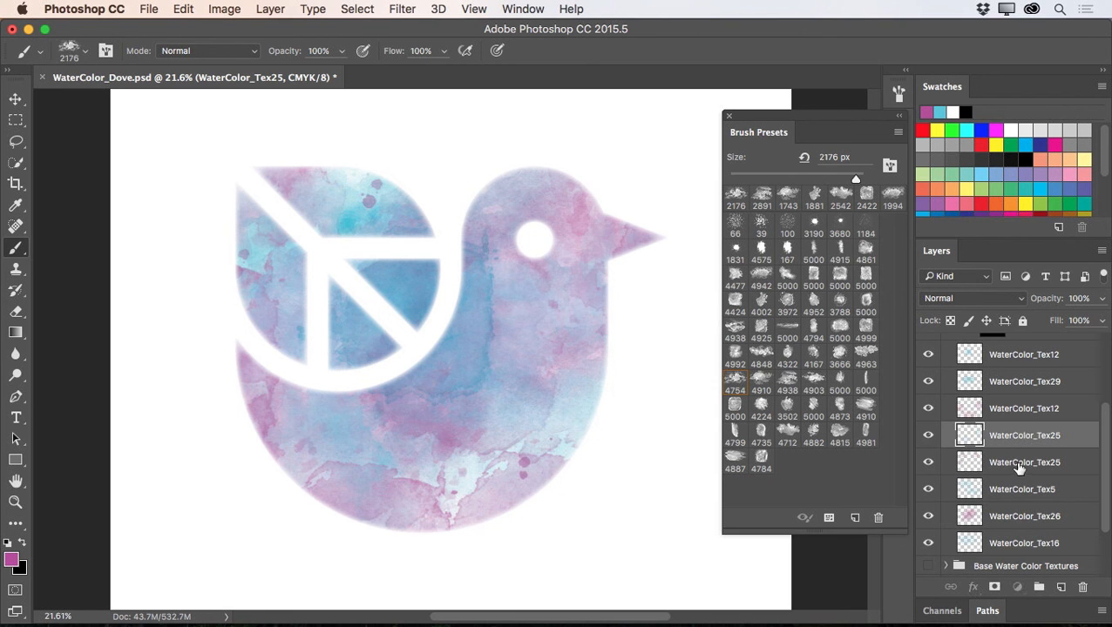
{"action": "left_click", "coordinate": [1019, 465]}
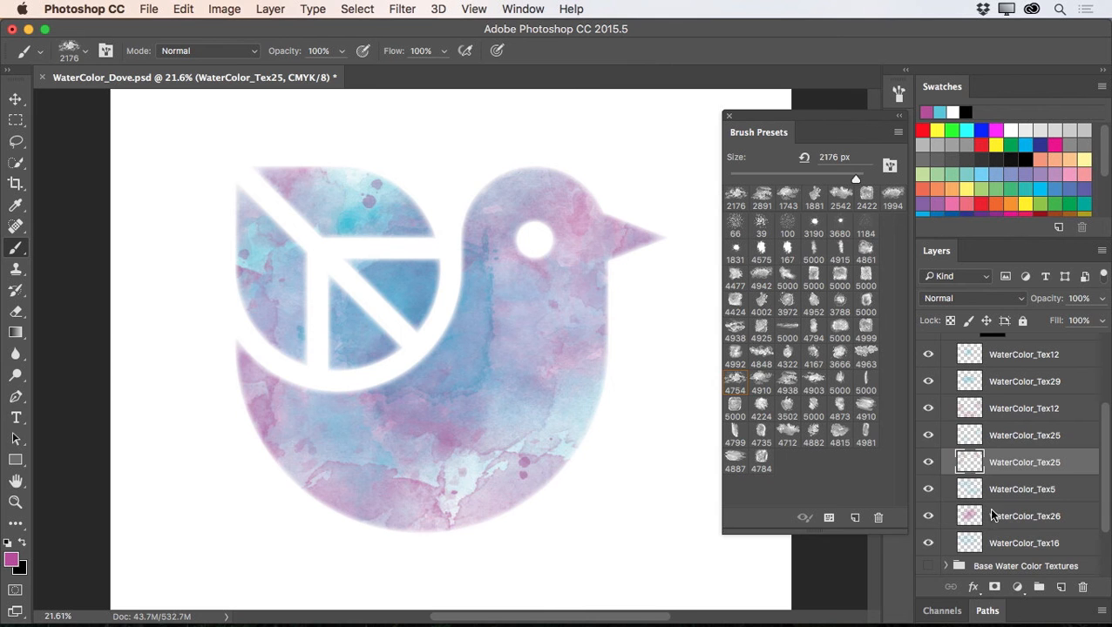
{"action": "left_click", "coordinate": [992, 516]}
{"action": "scroll", "coordinate": [1008, 460], "scroll_direction": "up", "scroll_amount": 3}
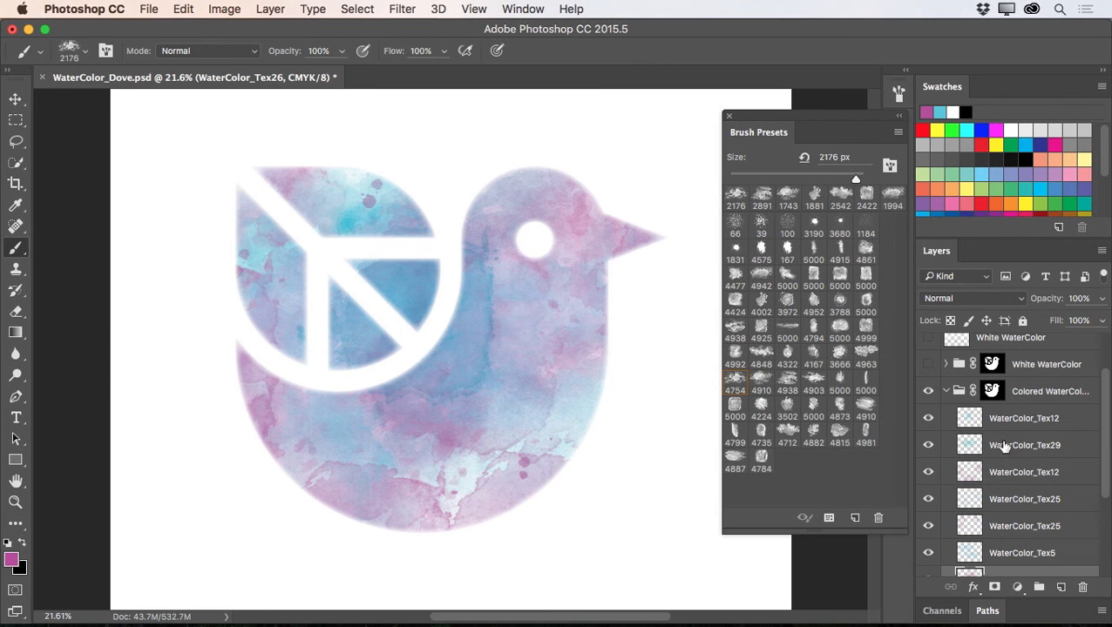
{"action": "left_click", "coordinate": [946, 394]}
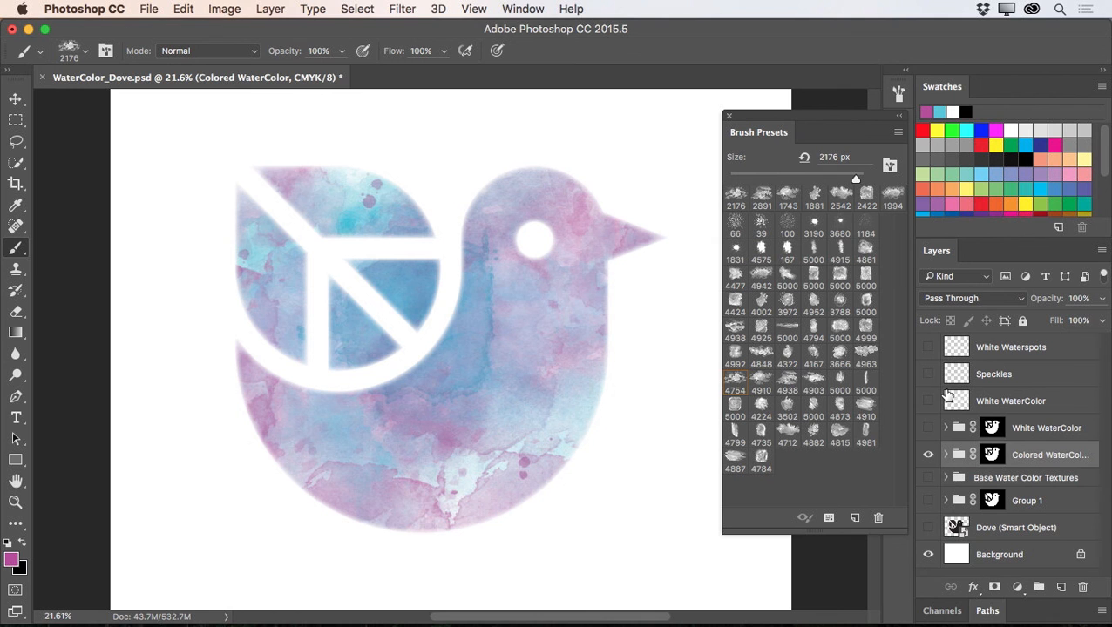
- Show the Base Water Color Textures group and briefly hide the Colored WaterColor group to view the base textures alone
{"action": "left_click", "coordinate": [928, 479]}
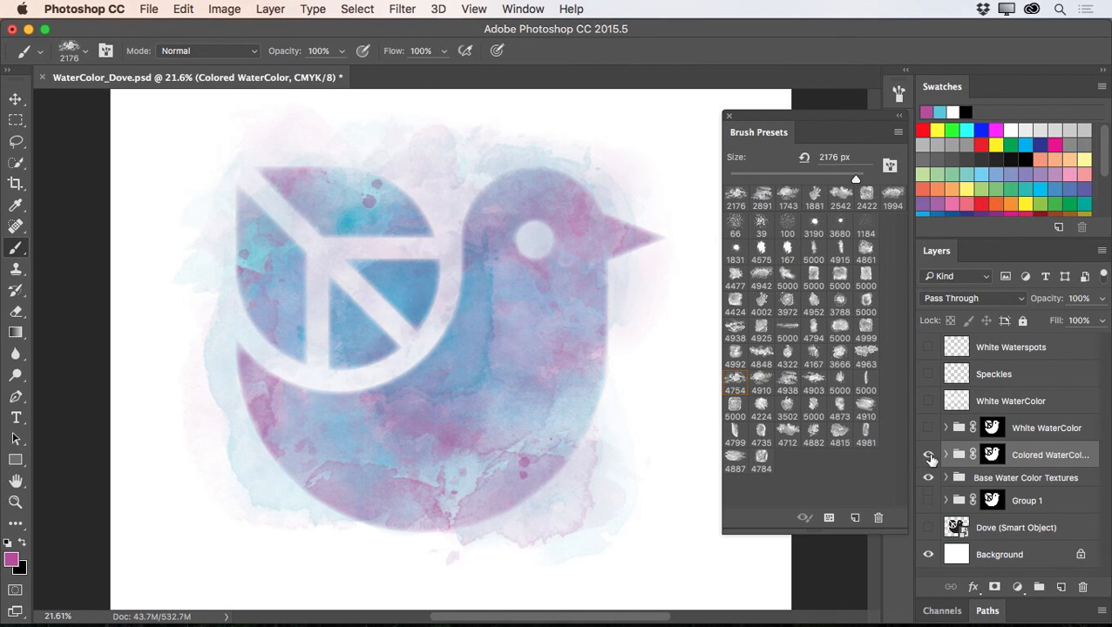
{"action": "left_click", "coordinate": [928, 456]}
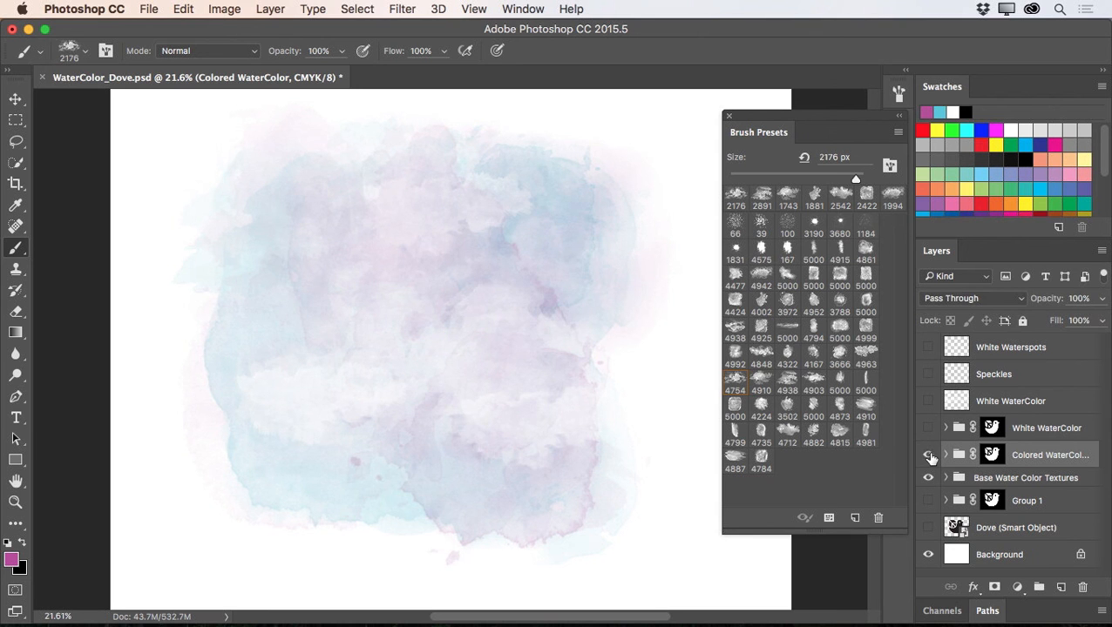
{"action": "left_click", "coordinate": [929, 456]}
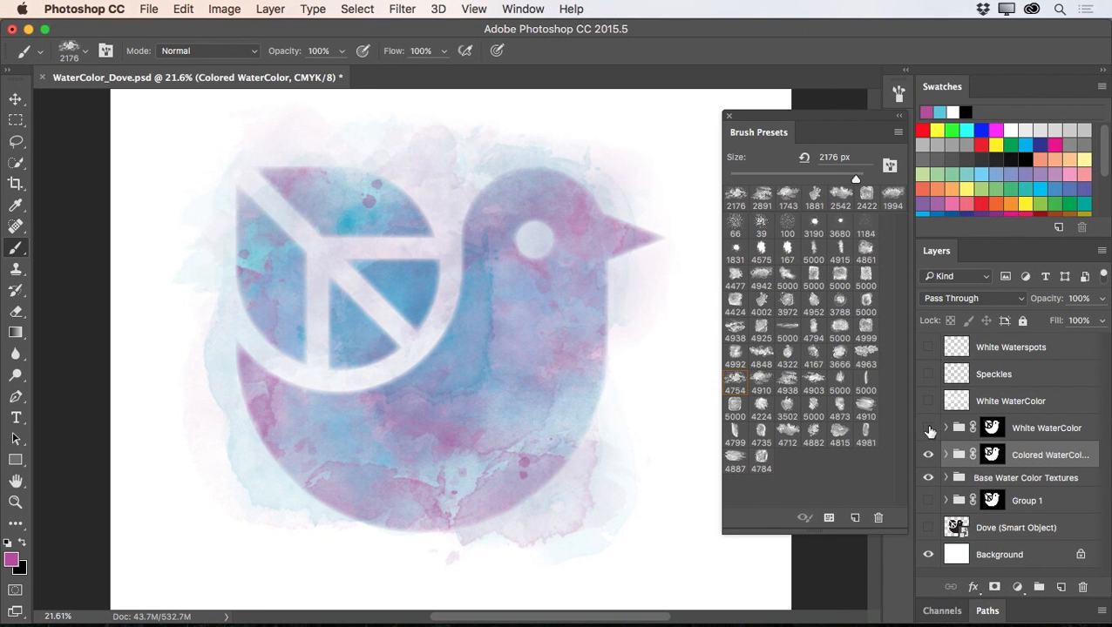
- Show the White WaterColor group and the White WaterColor, Speckles and White Waterspots layers above it
{"action": "left_click", "coordinate": [928, 430]}
{"action": "left_click", "coordinate": [929, 431]}
{"action": "left_click", "coordinate": [929, 430]}
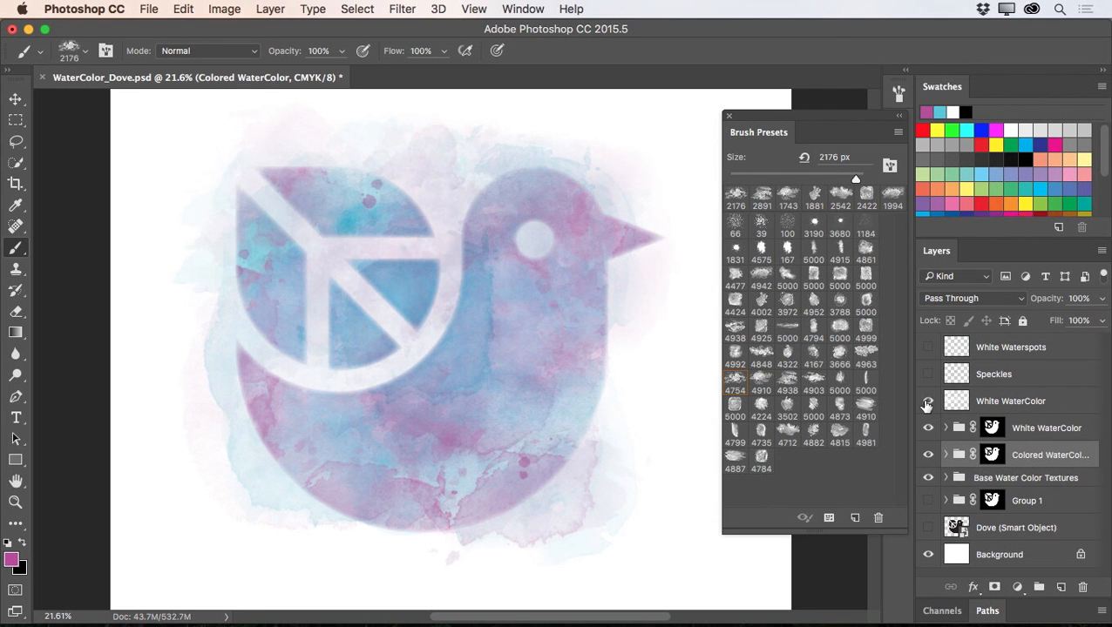
{"action": "left_click", "coordinate": [927, 403]}
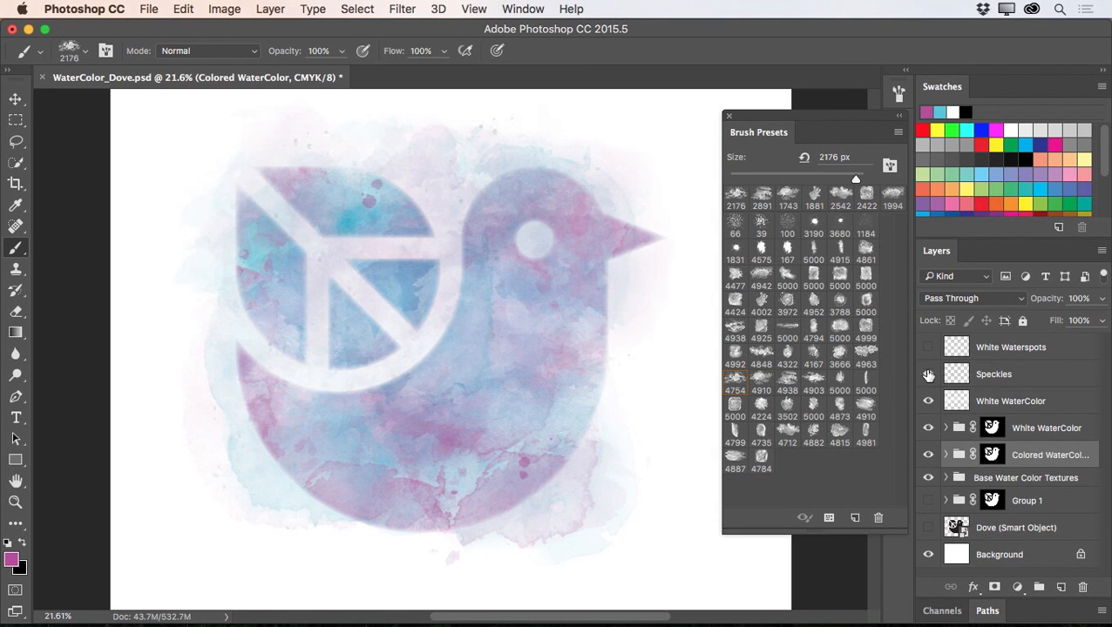
{"action": "left_click", "coordinate": [929, 374]}
{"action": "left_click", "coordinate": [927, 349]}
- Inspect the layered textures on the dove's head and beak up close, and save the document
{"action": "left_click", "coordinate": [15, 502]}
{"action": "left_click_drag", "start_coordinate": [396, 167], "coordinate": [634, 366]}
{"action": "left_click_drag", "start_coordinate": [641, 416], "coordinate": [639, 416]}
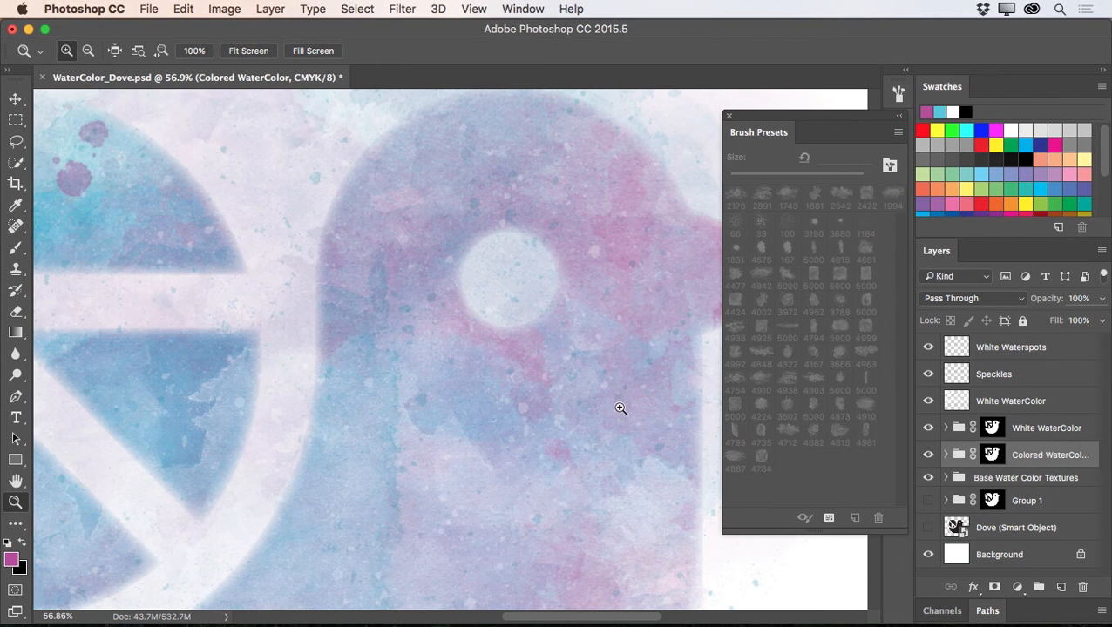
{"action": "left_click_drag", "start_coordinate": [606, 303], "coordinate": [489, 351]}
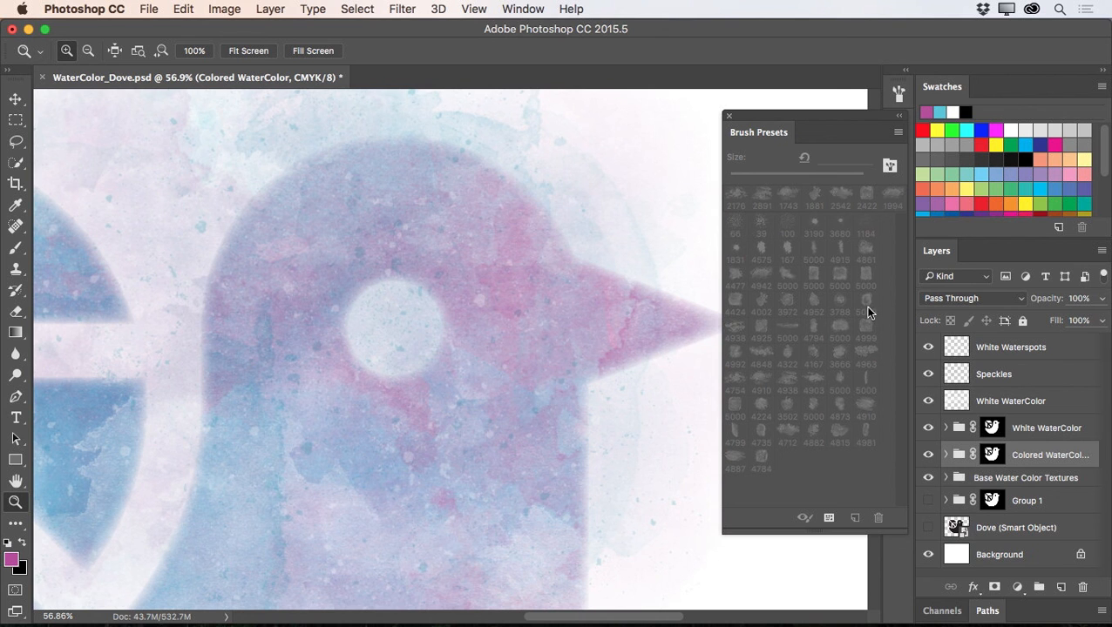
{"action": "key", "text": "super+s"}
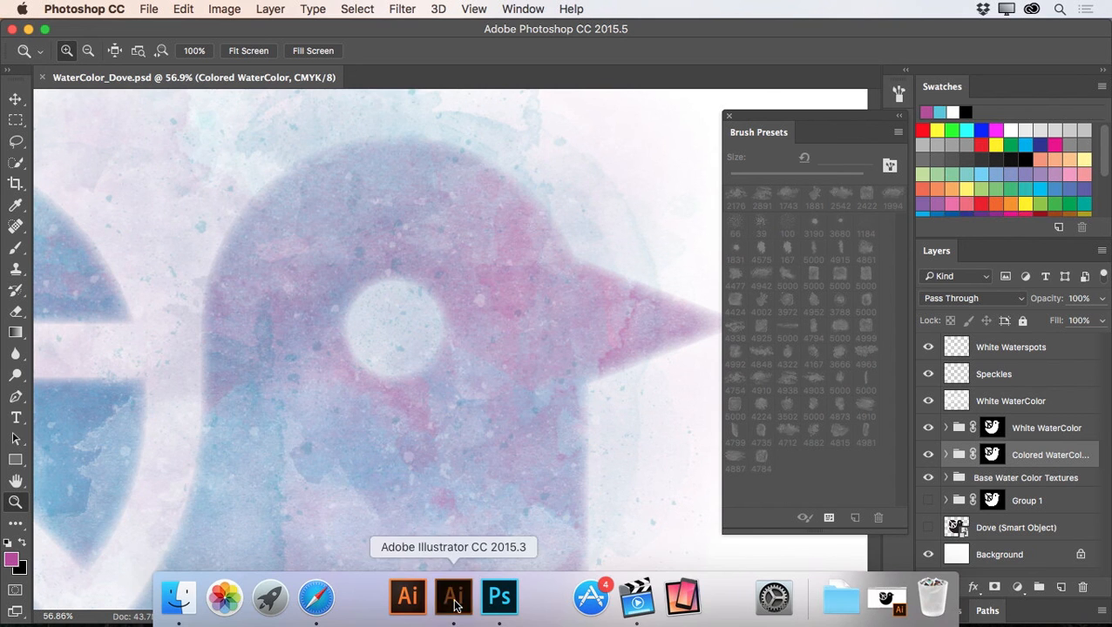
- Switch to Illustrator, preview the feathered dove, and leave only the Placed PSD layer visible and active
{"action": "left_click", "coordinate": [453, 599]}
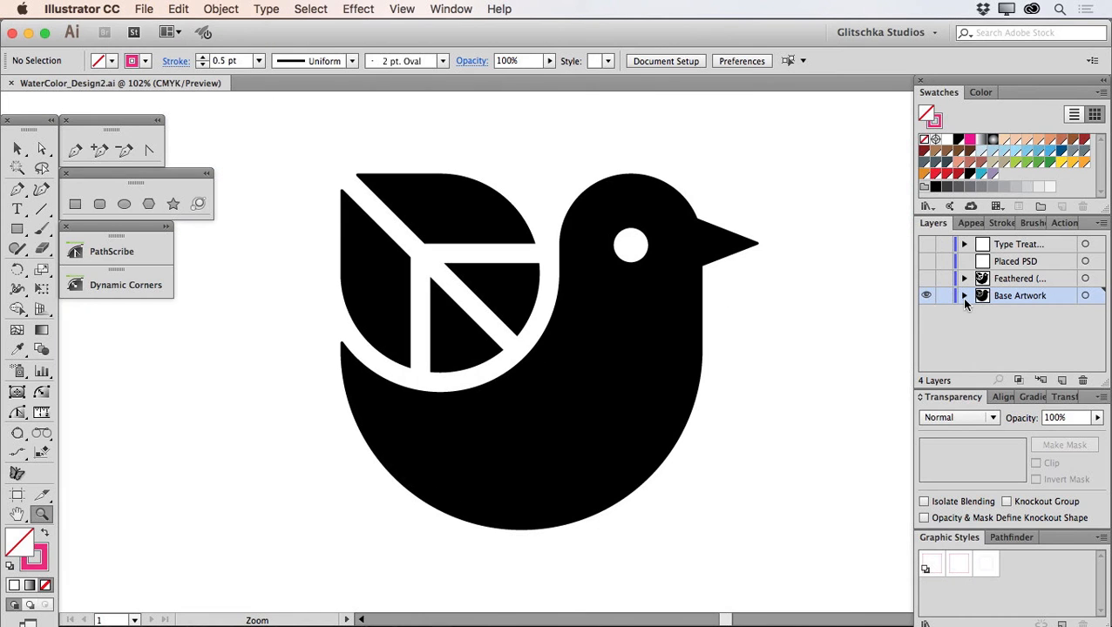
{"action": "left_click", "coordinate": [926, 278]}
{"action": "left_click", "coordinate": [927, 296]}
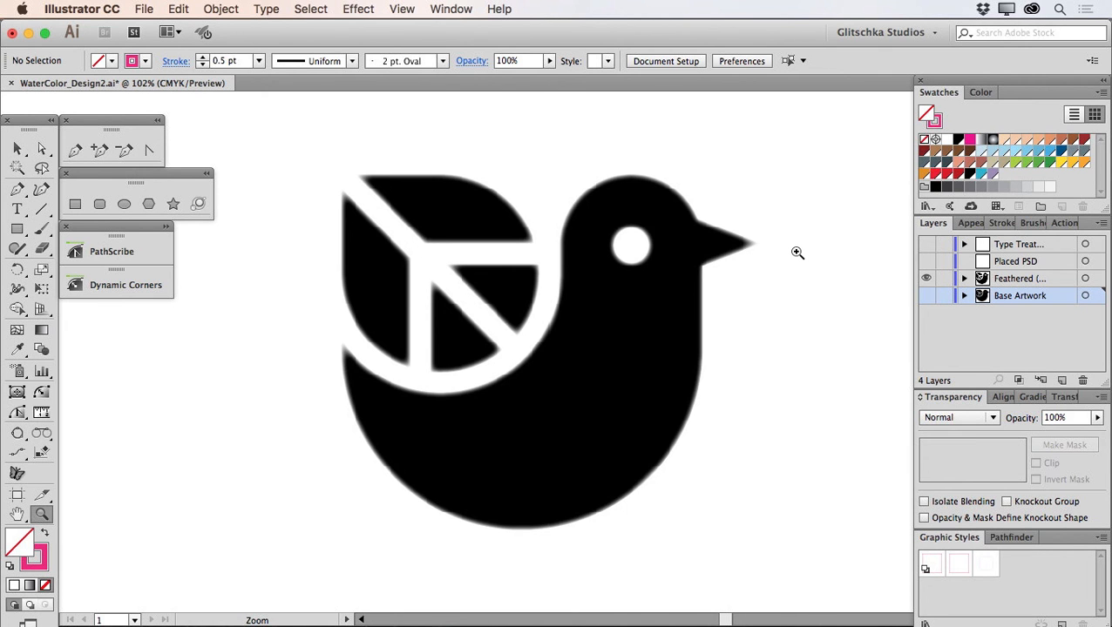
{"action": "left_click", "coordinate": [927, 261]}
{"action": "left_click", "coordinate": [927, 278]}
{"action": "left_click", "coordinate": [1004, 266]}
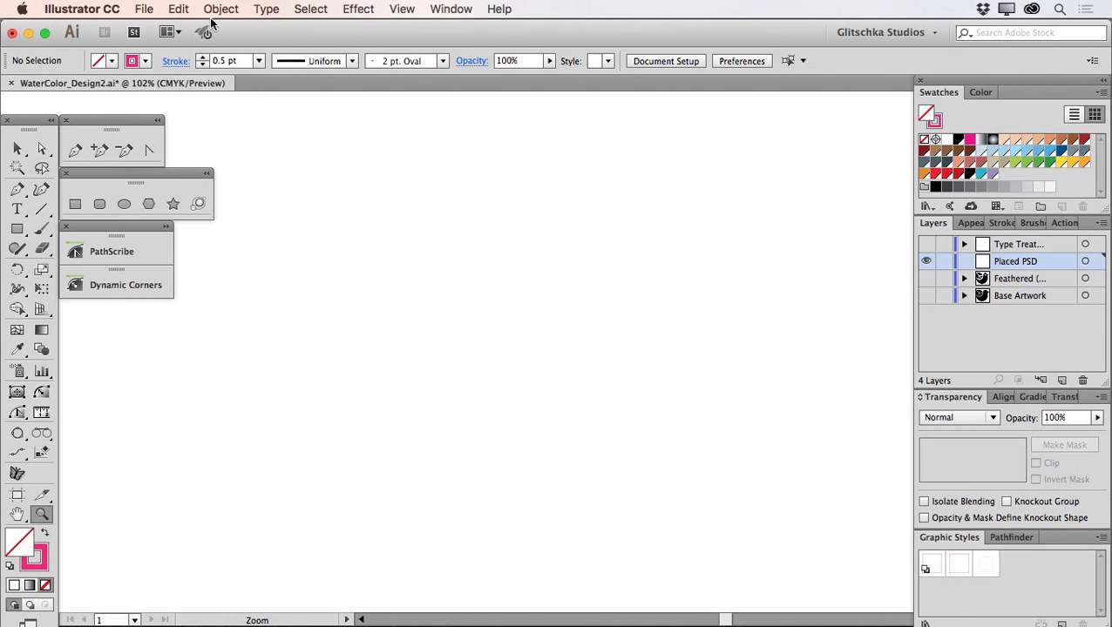
- Place WaterColor_Dove.psd from the Desktop as a linked file on the Placed PSD layer
{"action": "left_click", "coordinate": [144, 9]}
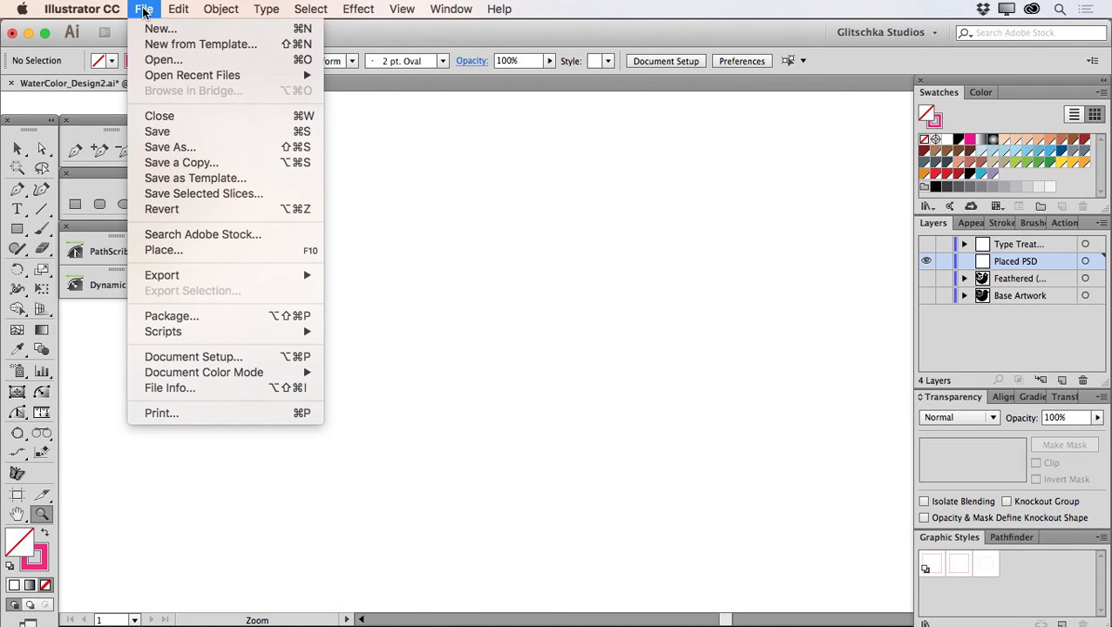
{"action": "left_click", "coordinate": [177, 251]}
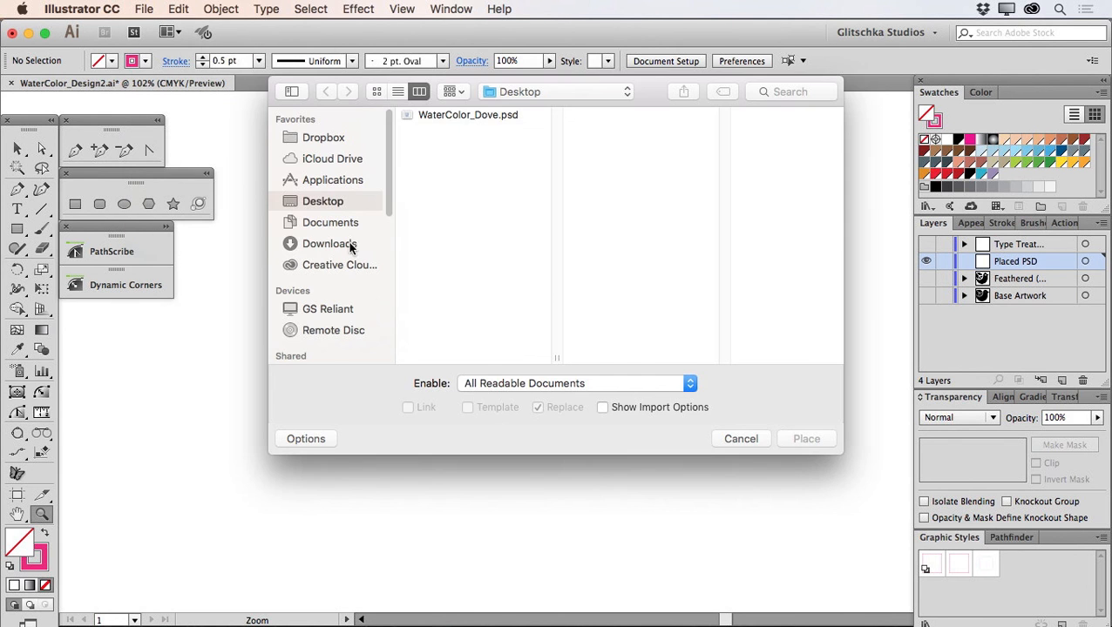
{"action": "left_click", "coordinate": [446, 116]}
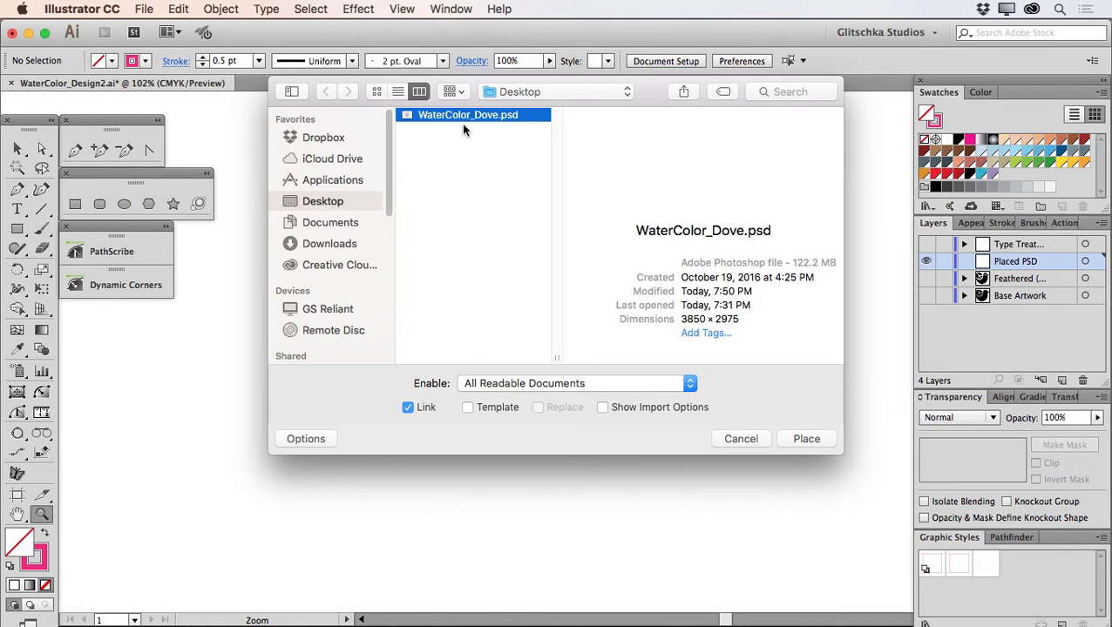
{"action": "left_click", "coordinate": [798, 440]}
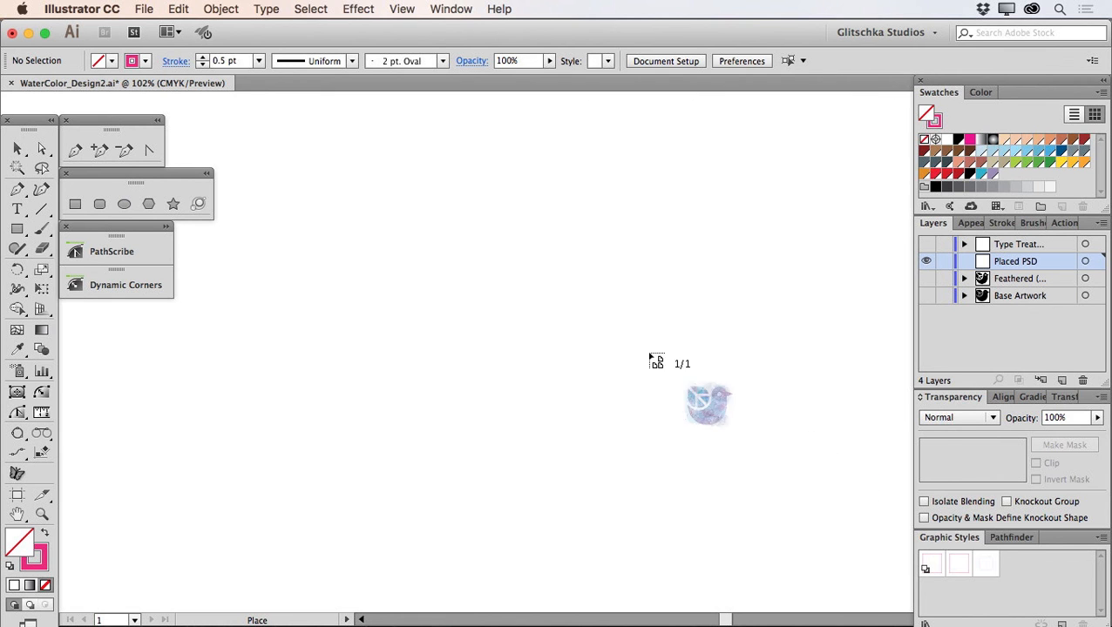
{"action": "left_click", "coordinate": [371, 230]}
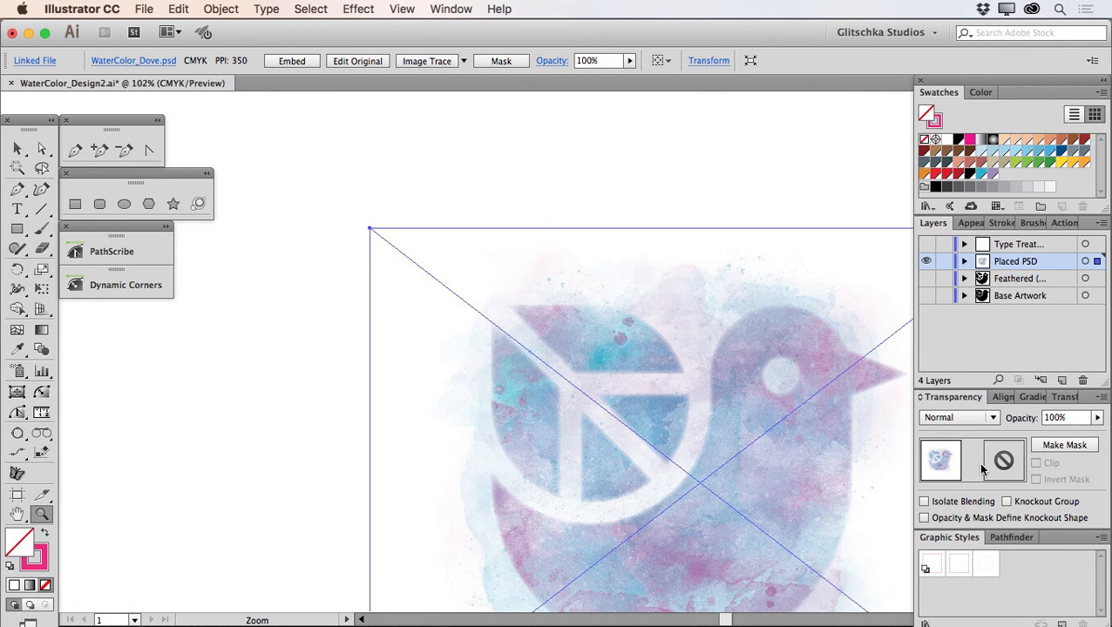
- Center the placed dove image horizontally and vertically on the artboard, and deselect it
{"action": "left_click", "coordinate": [1002, 398]}
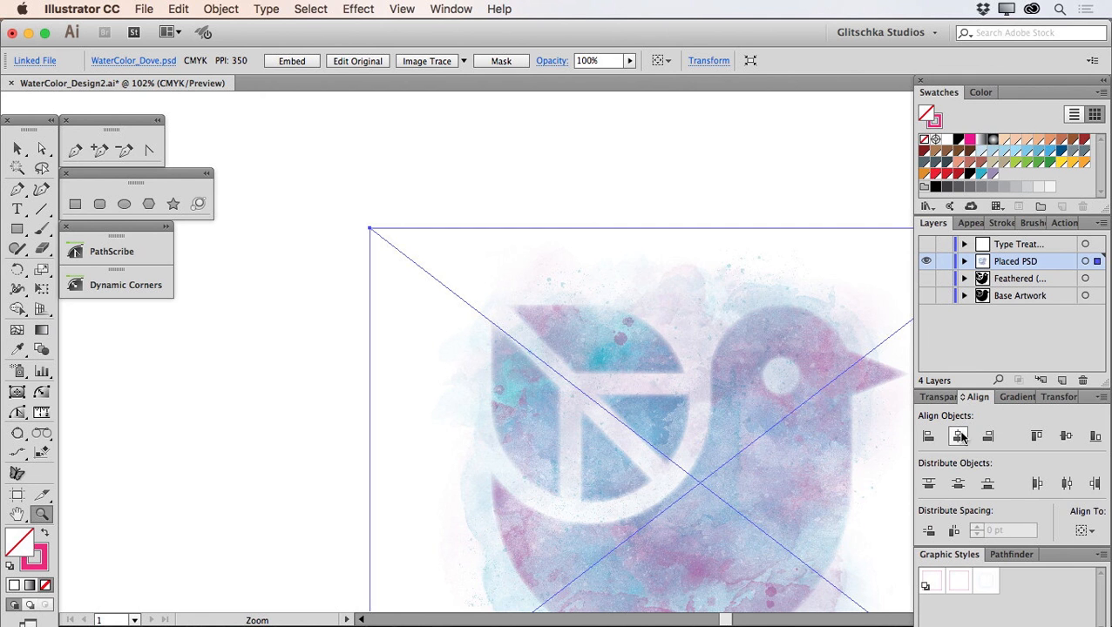
{"action": "left_click", "coordinate": [1082, 531]}
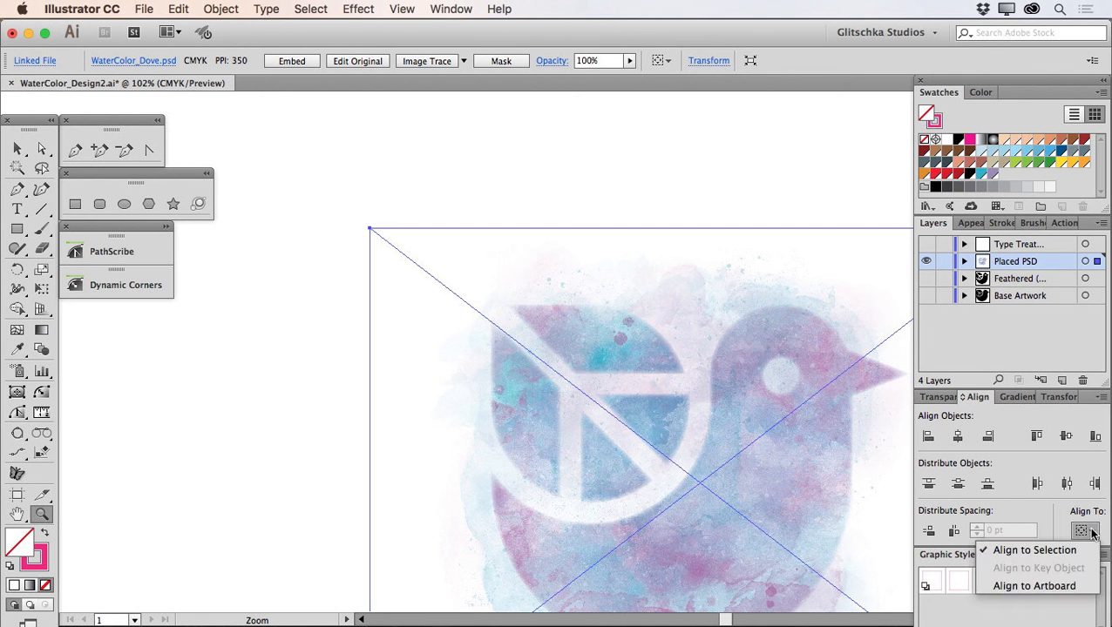
{"action": "left_click", "coordinate": [1035, 586]}
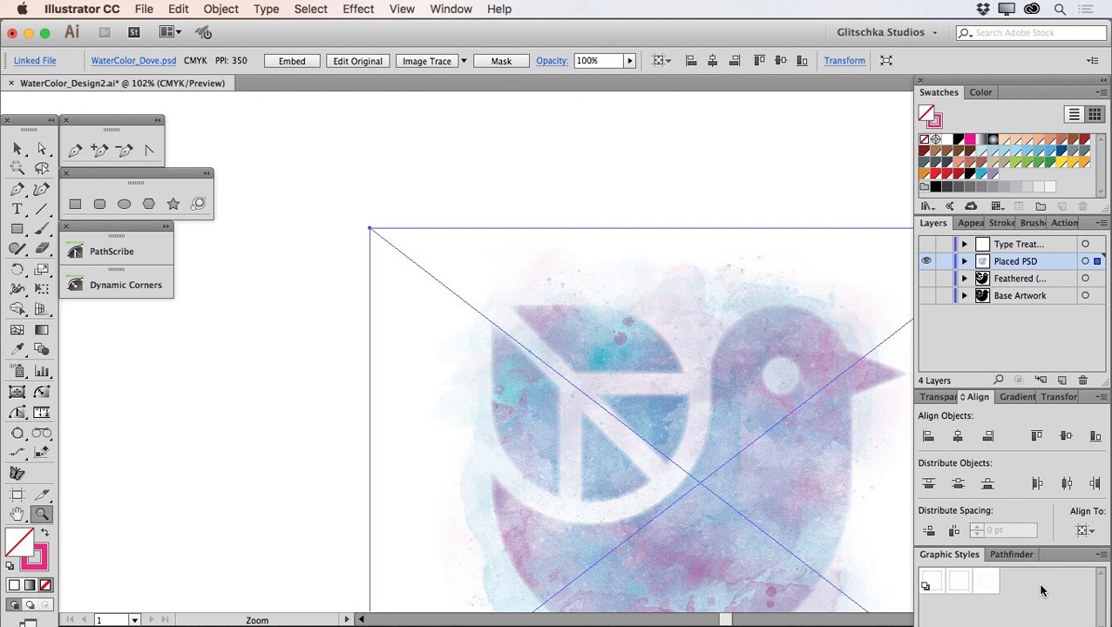
{"action": "left_click", "coordinate": [958, 436]}
{"action": "left_click", "coordinate": [1065, 436]}
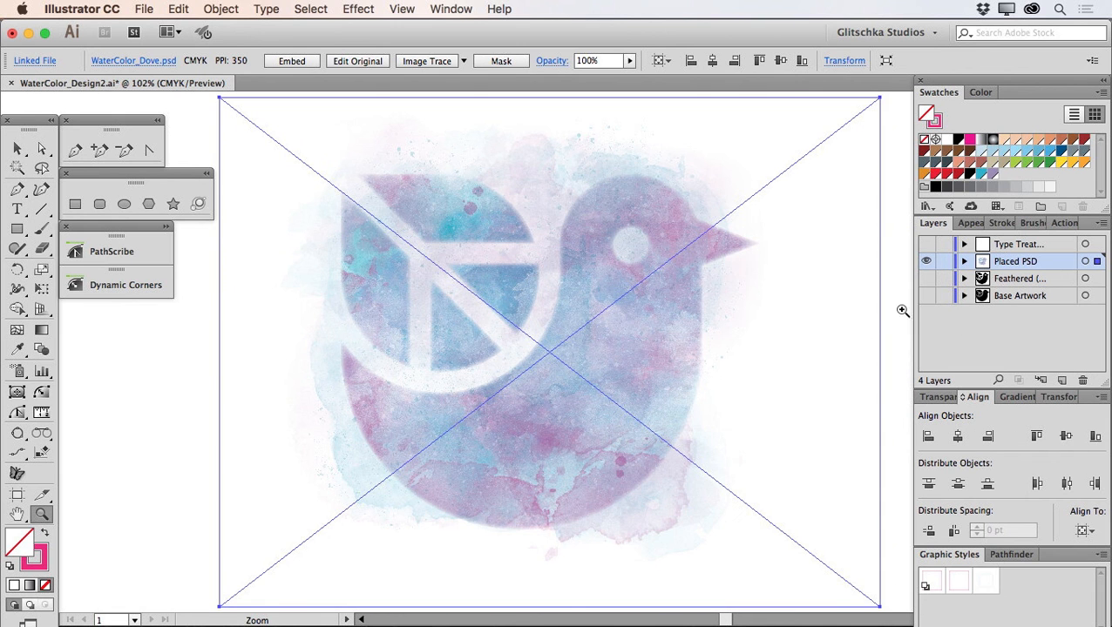
{"action": "key", "text": "v"}
{"action": "left_click", "coordinate": [146, 346]}
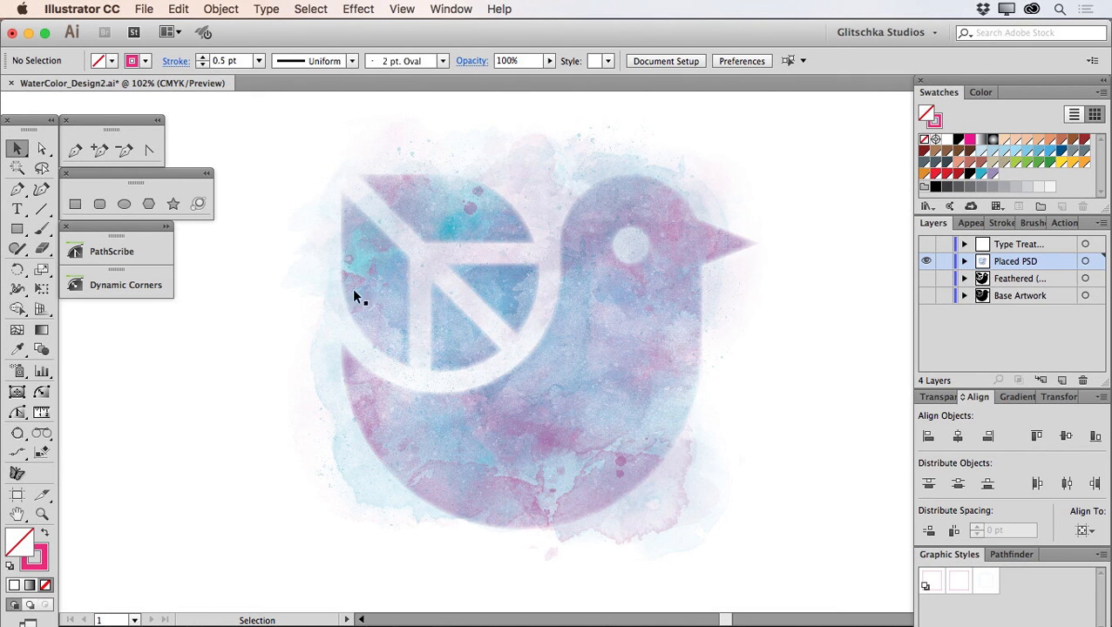
- Show the type treatment layer and start an Outer Glow effect in Multiply mode on the Peace lettering
{"action": "left_click", "coordinate": [926, 245]}
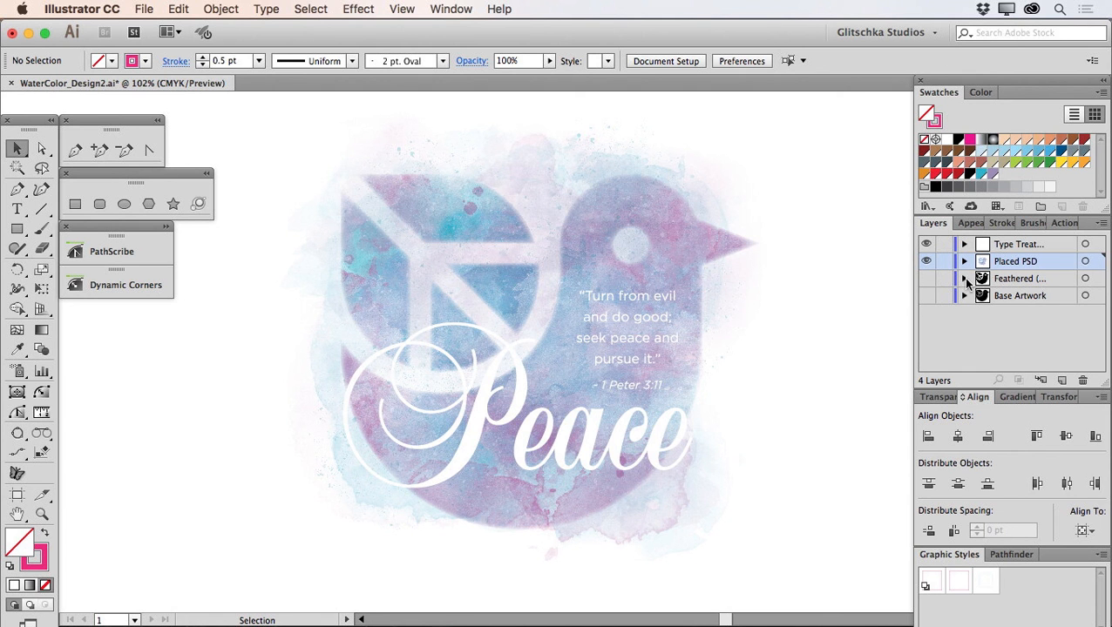
{"action": "left_click", "coordinate": [660, 445]}
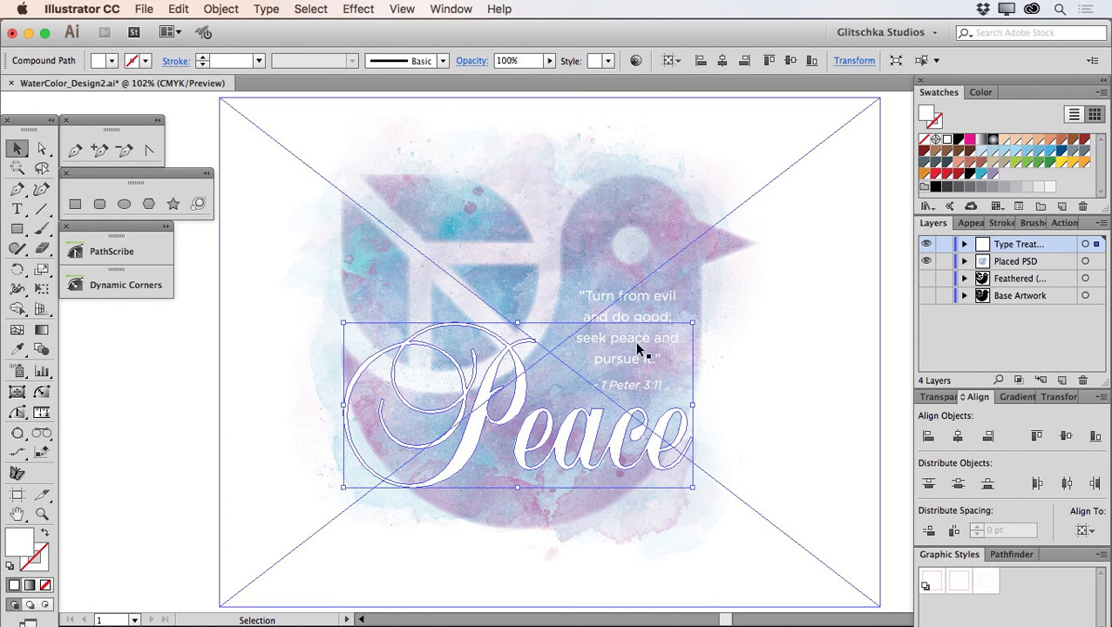
{"action": "left_click", "coordinate": [360, 9]}
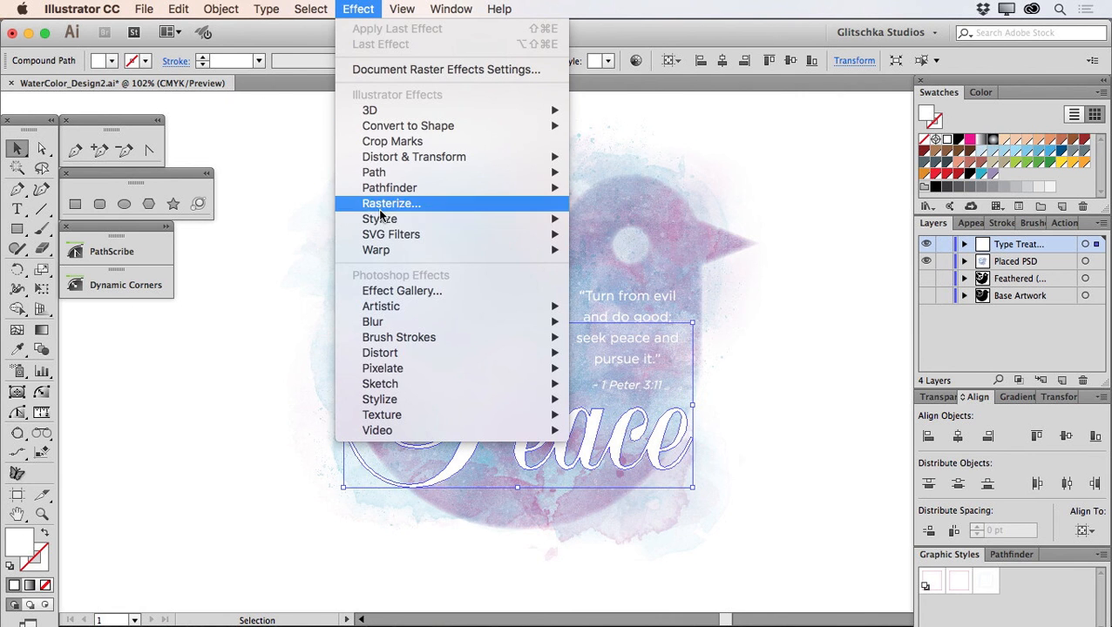
{"action": "mouse_move", "coordinate": [379, 224]}
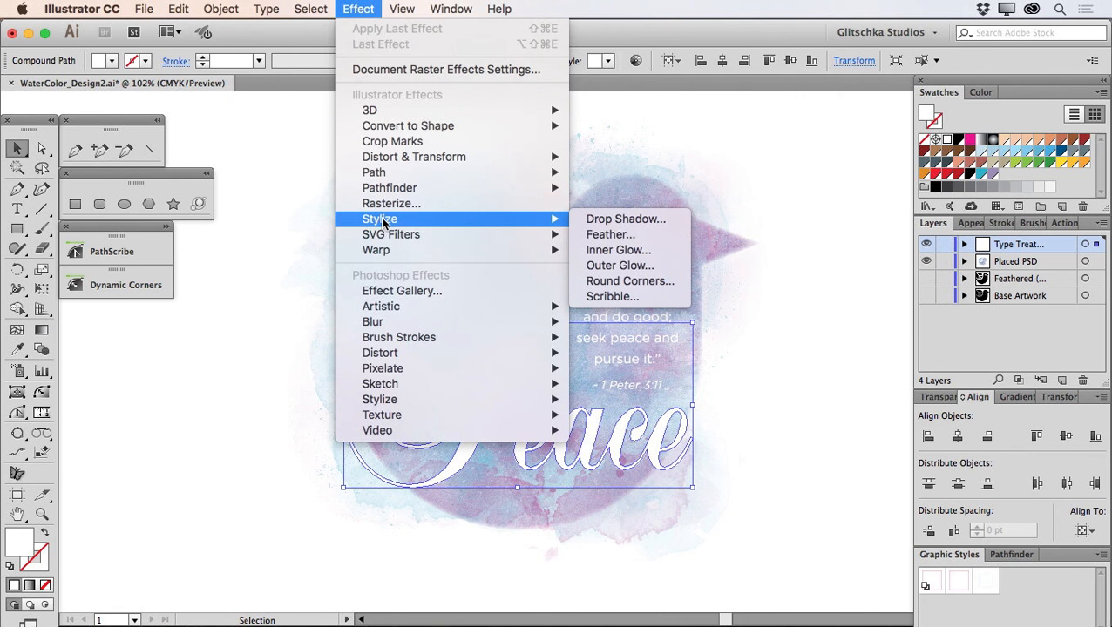
{"action": "left_click", "coordinate": [621, 265]}
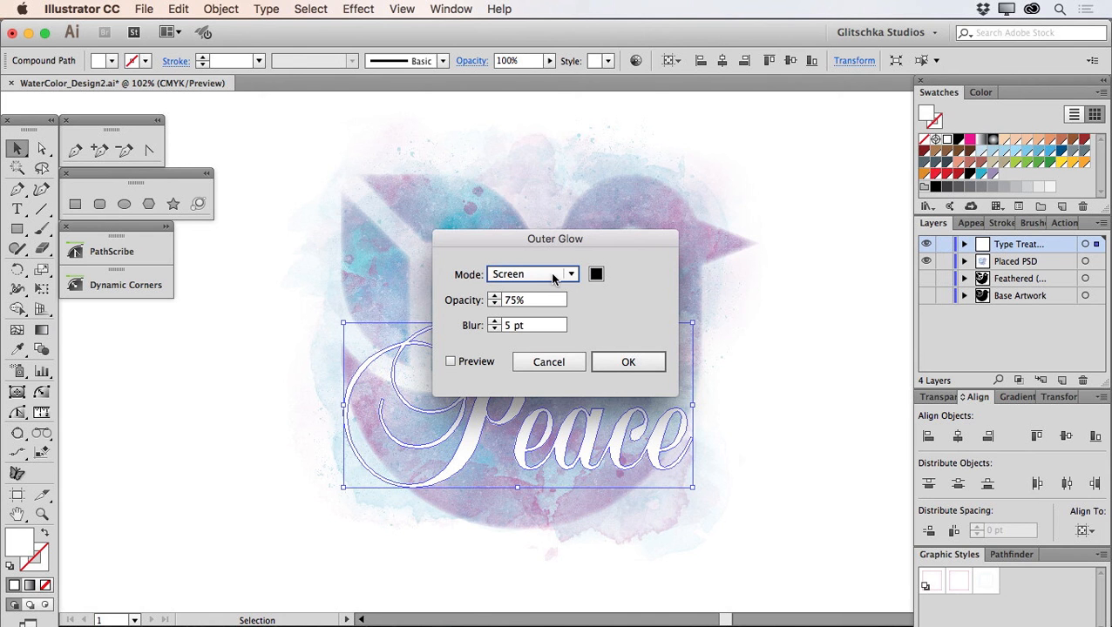
{"action": "left_click", "coordinate": [553, 277]}
{"action": "left_click", "coordinate": [534, 313]}
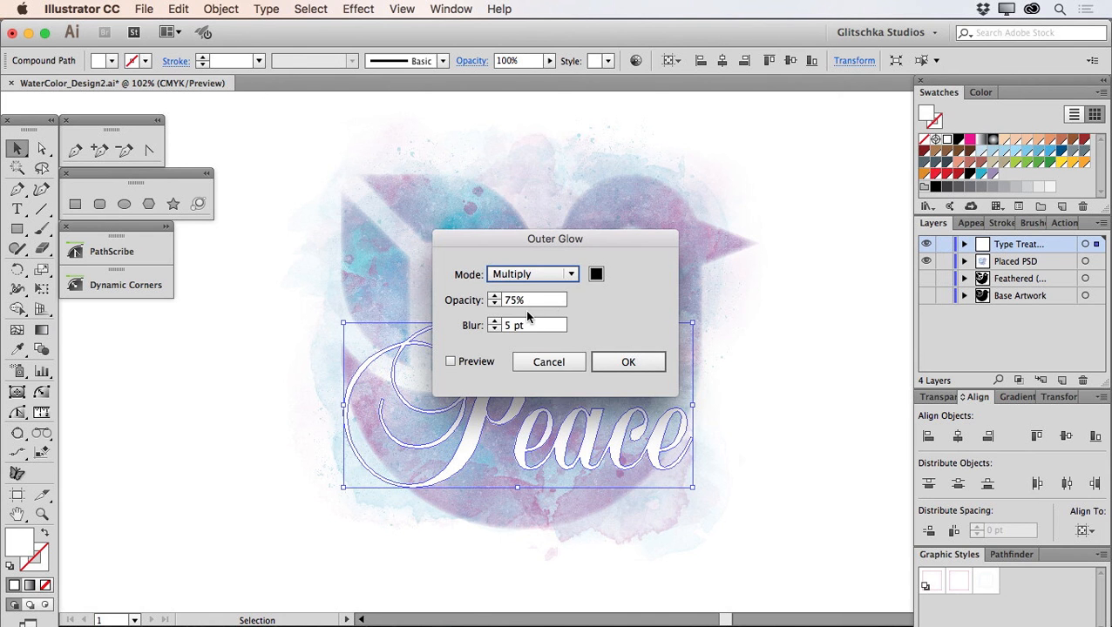
- Set the outer glow's color to the swatch C=71 M=9 Y=17 K=0
{"action": "left_click", "coordinate": [596, 275]}
{"action": "left_click", "coordinate": [729, 265]}
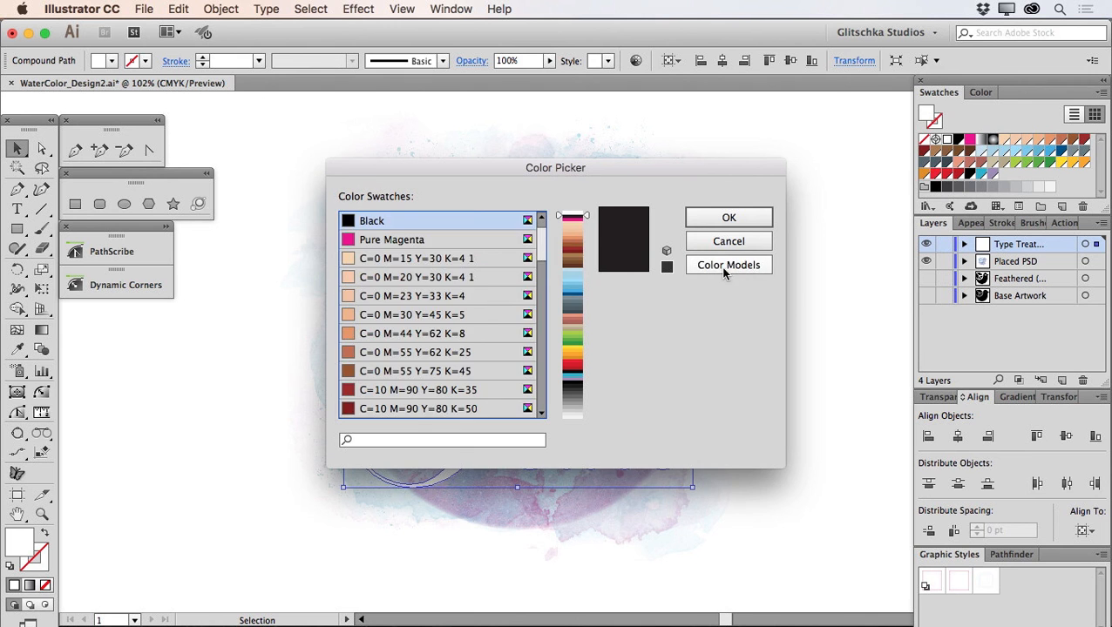
{"action": "scroll", "coordinate": [484, 305], "scroll_direction": "down", "scroll_amount": 15}
{"action": "scroll", "coordinate": [471, 302], "scroll_direction": "up", "scroll_amount": 3}
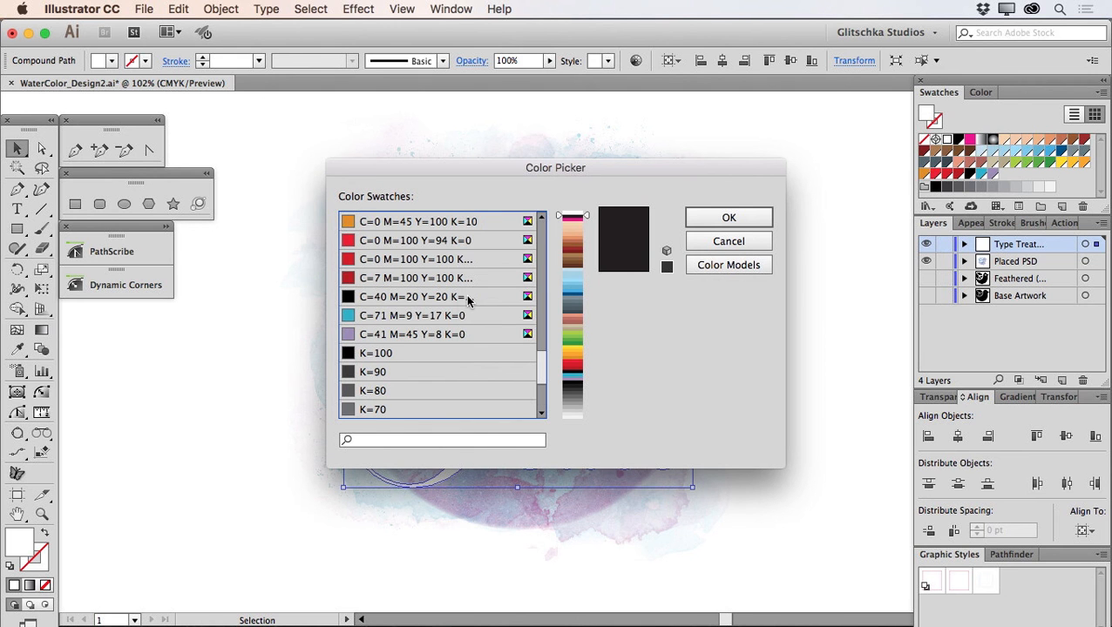
{"action": "left_click", "coordinate": [382, 315]}
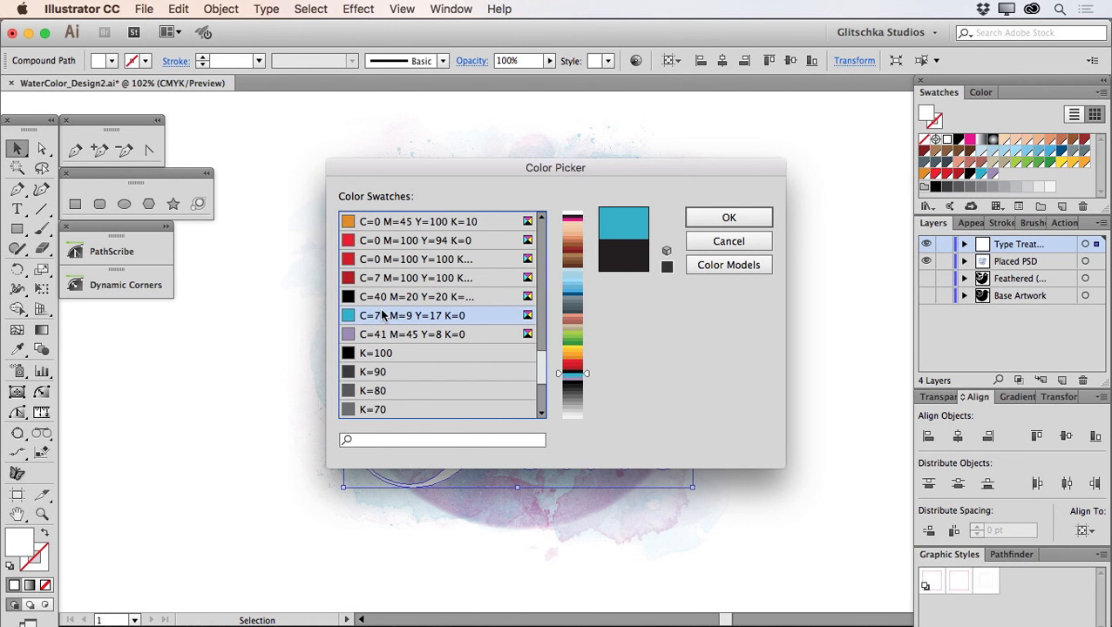
{"action": "left_click", "coordinate": [740, 219]}
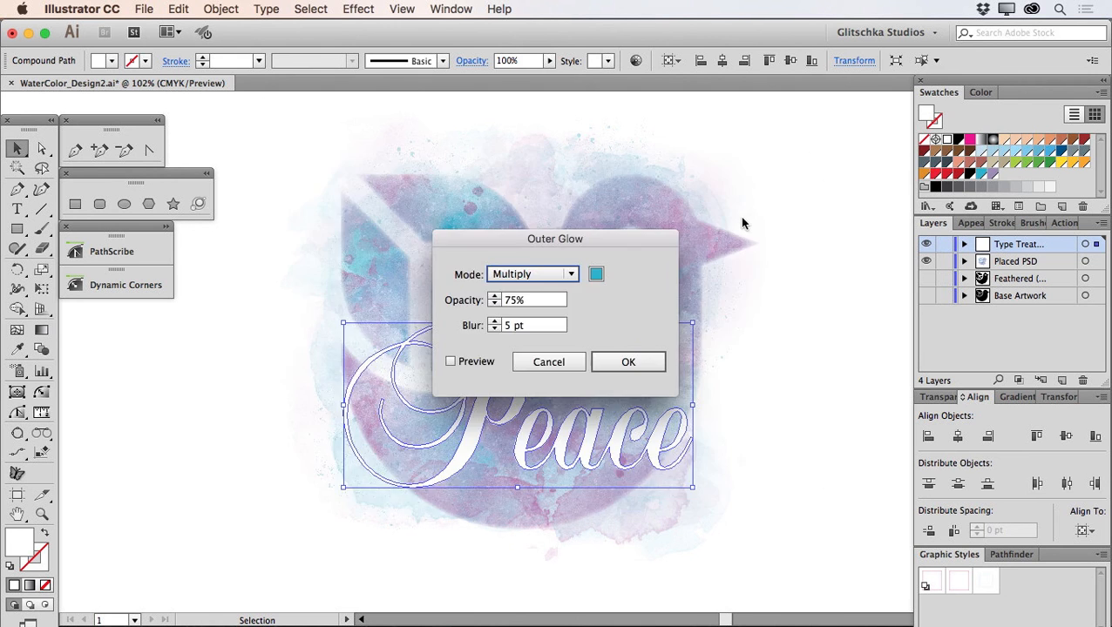
- Set the outer glow's opacity to 30%, apply it, and inspect the Peace lettering up close
{"action": "double_click", "coordinate": [511, 299]}
{"action": "type", "text": "30"}
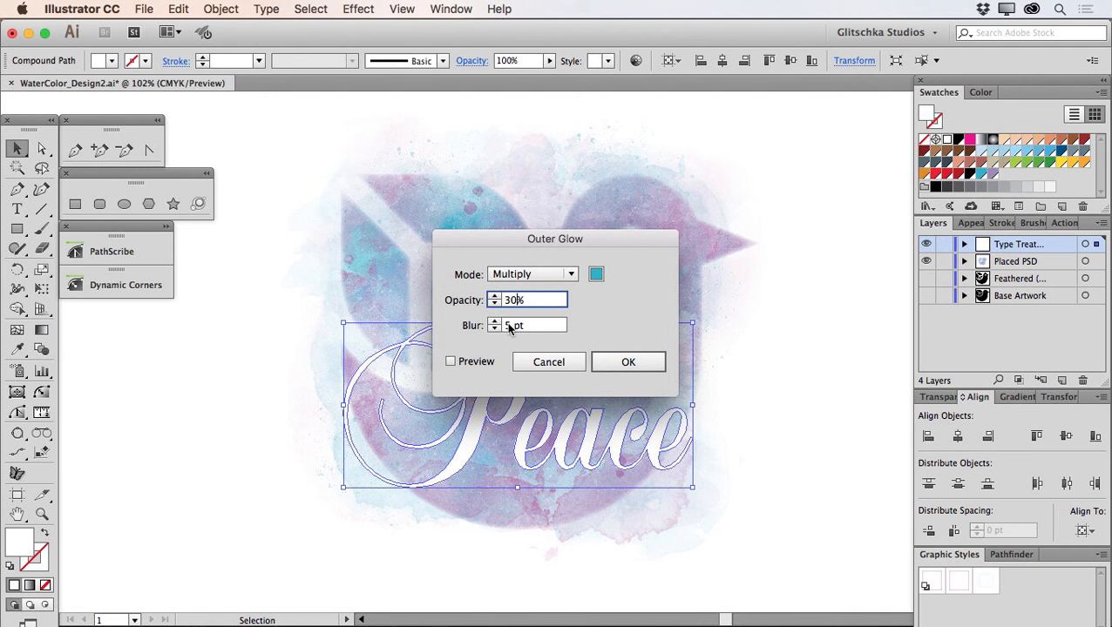
{"action": "left_click", "coordinate": [626, 363]}
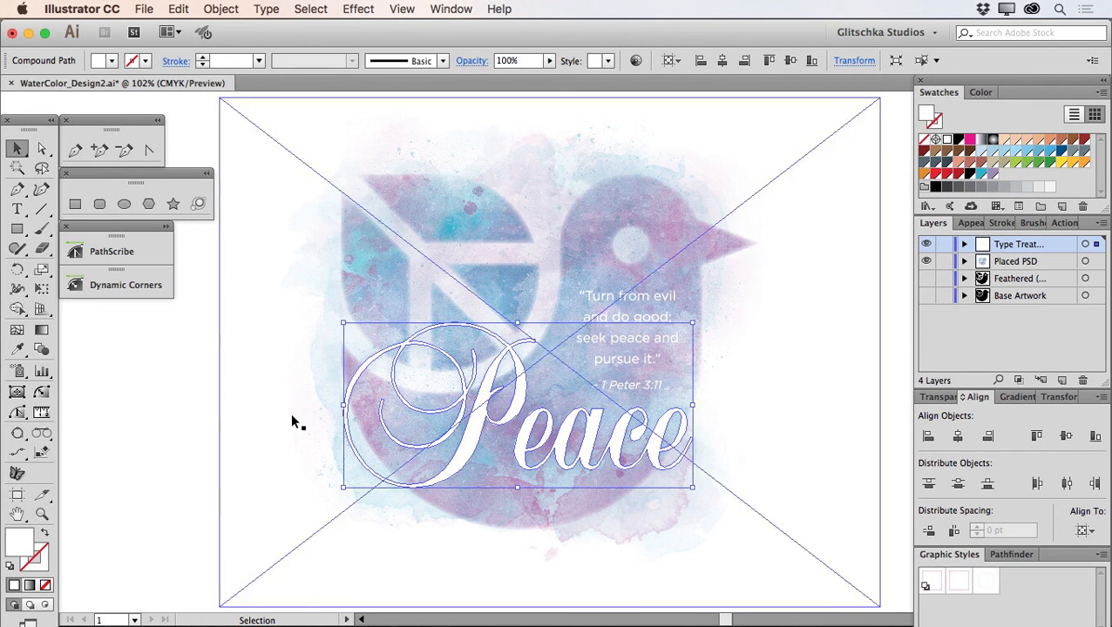
{"action": "left_click", "coordinate": [176, 411]}
{"action": "left_click", "coordinate": [41, 515]}
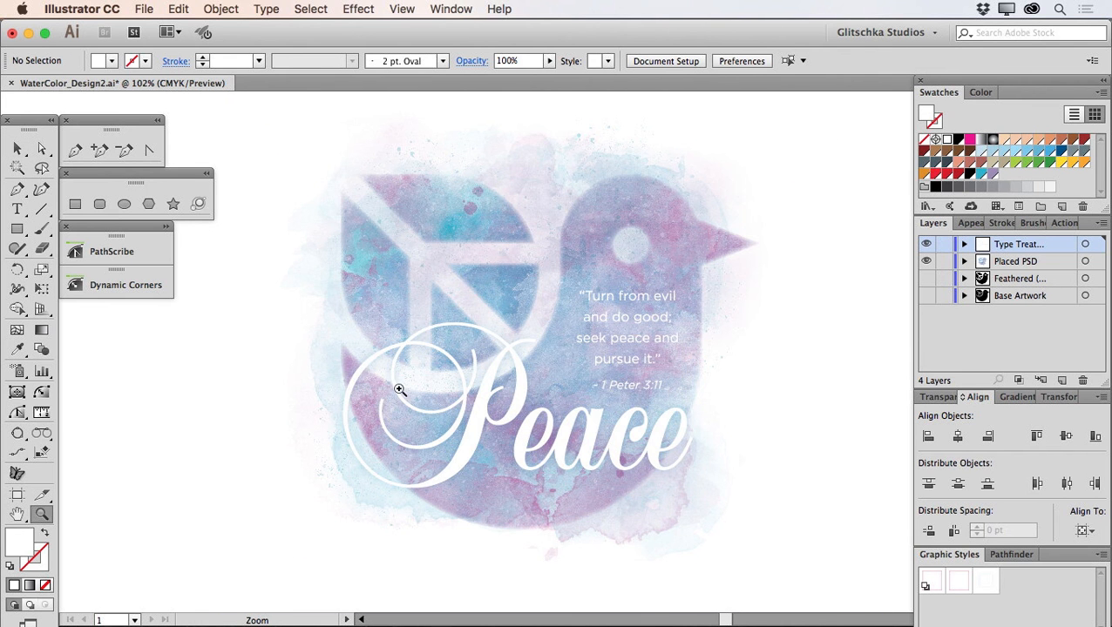
{"action": "left_click_drag", "start_coordinate": [445, 349], "coordinate": [568, 441]}
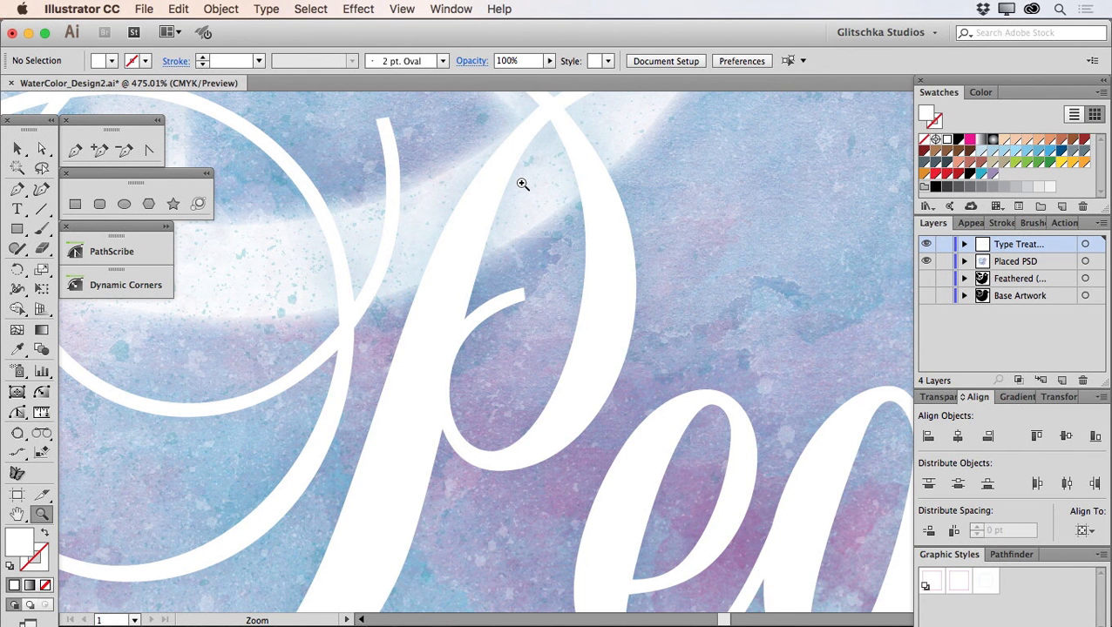
- Start an Outer Glow effect on the Bible verse text inside the dove's body
{"action": "key", "text": "super+0"}
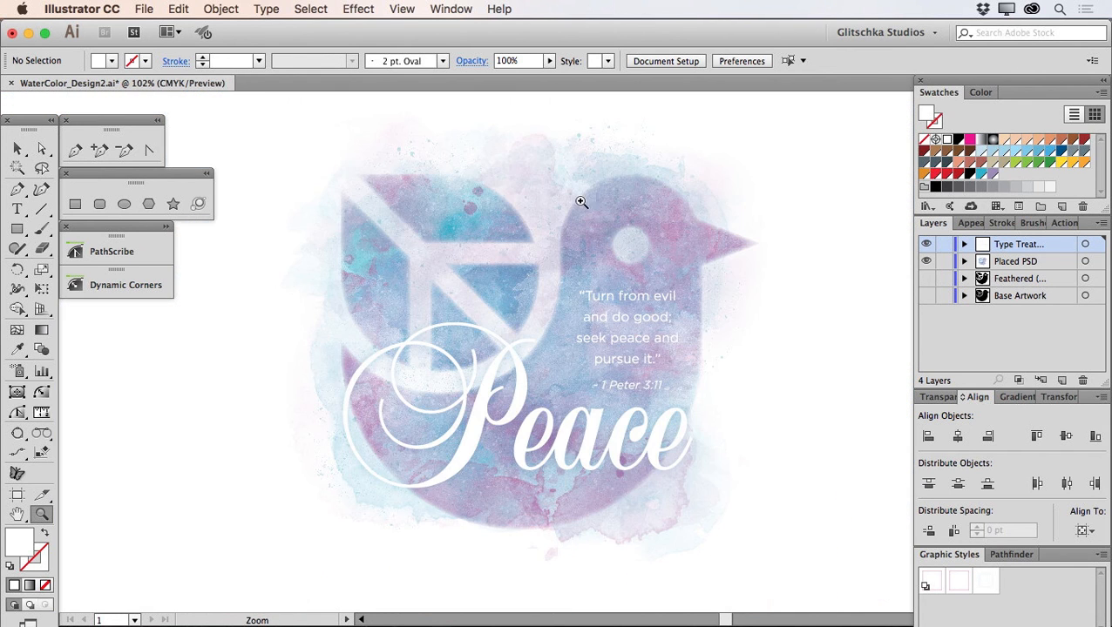
{"action": "key", "text": "v"}
{"action": "left_click", "coordinate": [636, 294]}
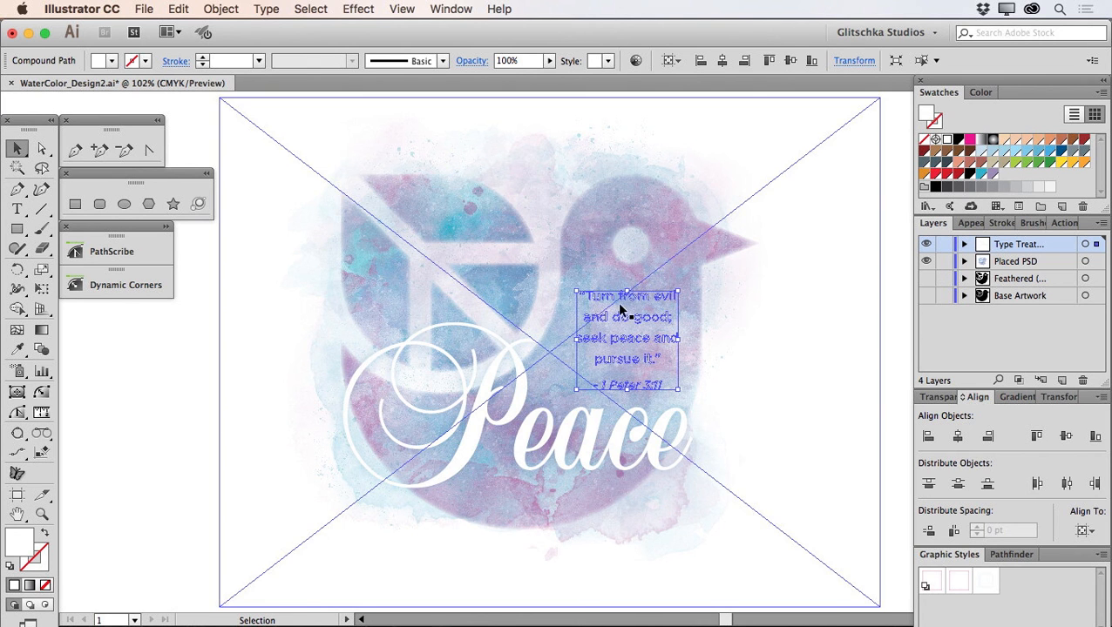
{"action": "left_click", "coordinate": [359, 9]}
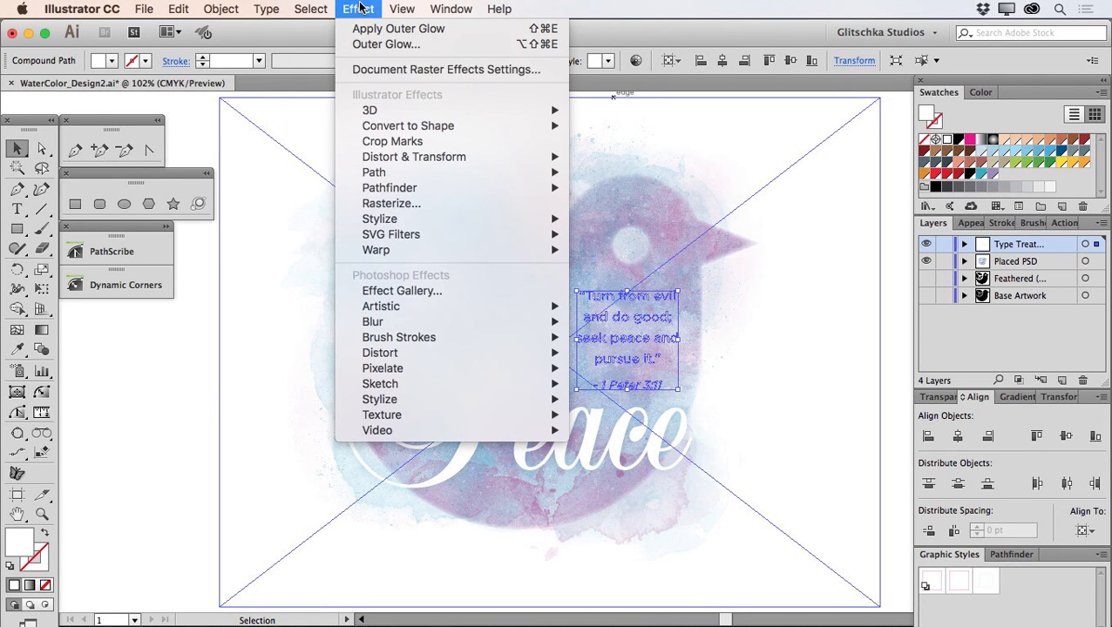
{"action": "mouse_move", "coordinate": [392, 220]}
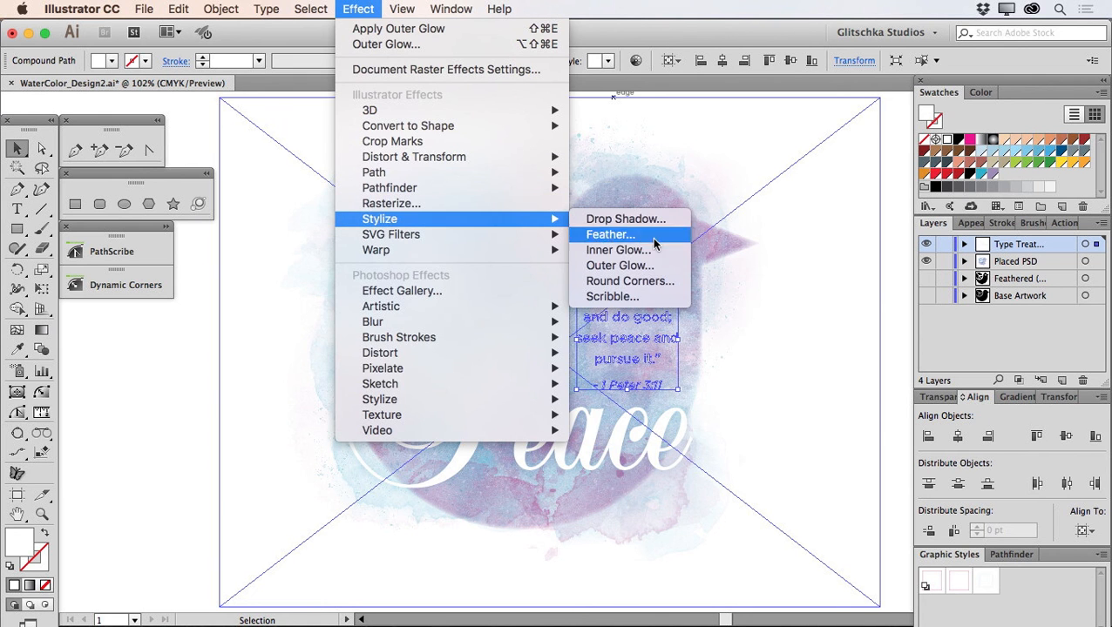
{"action": "left_click", "coordinate": [641, 267]}
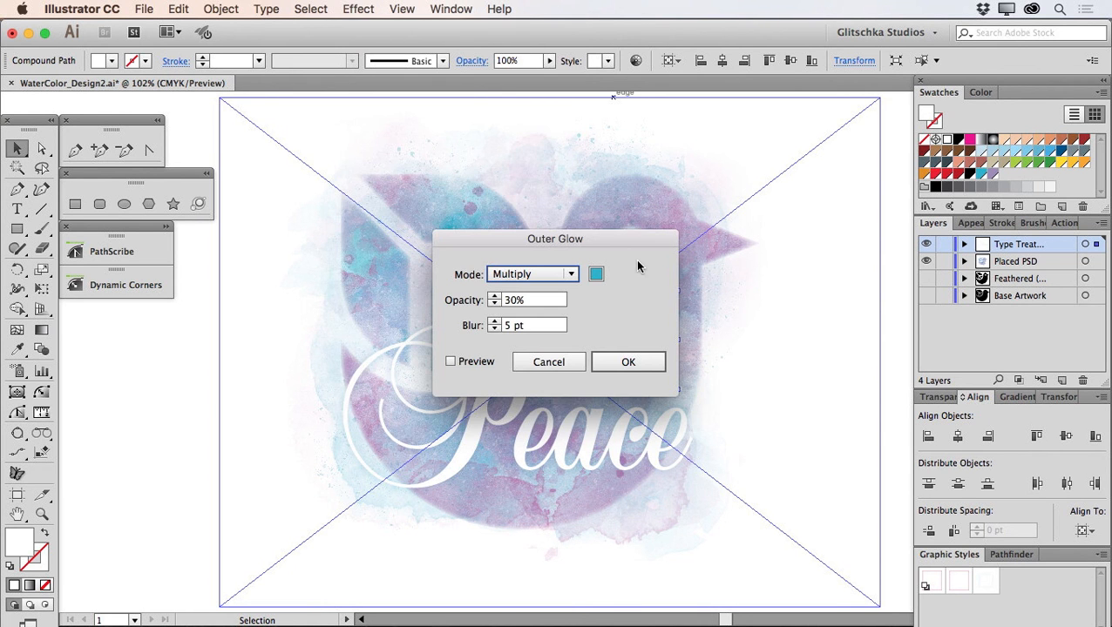
- Set the verse glow's color to the swatch C=41 M=45 Y=8 K=0
{"action": "left_click", "coordinate": [596, 275]}
{"action": "left_click", "coordinate": [728, 265]}
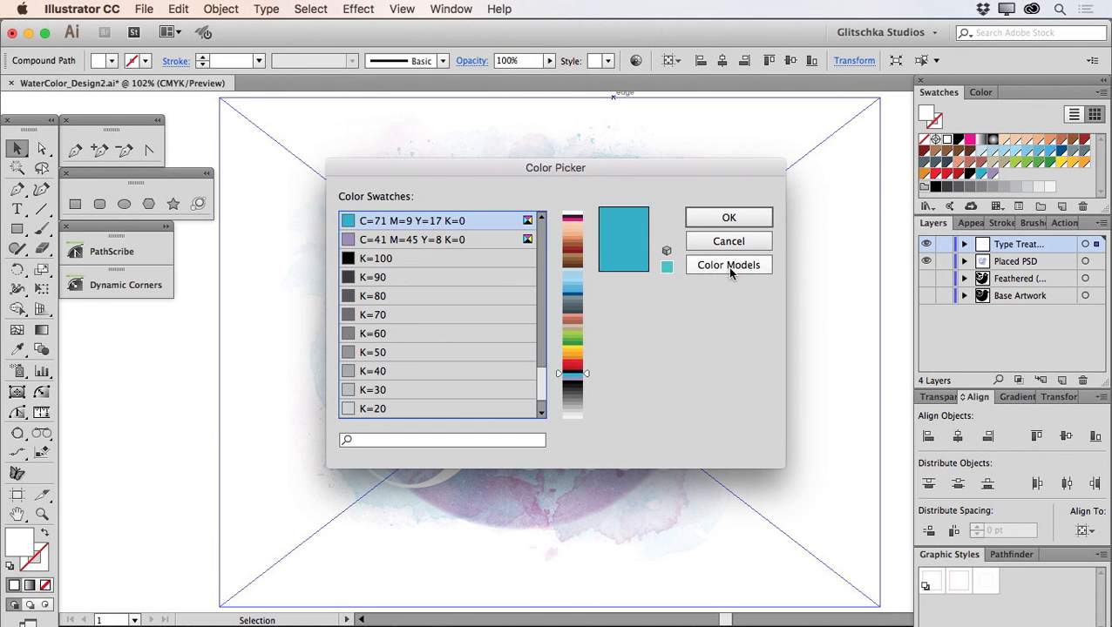
{"action": "left_click", "coordinate": [381, 239]}
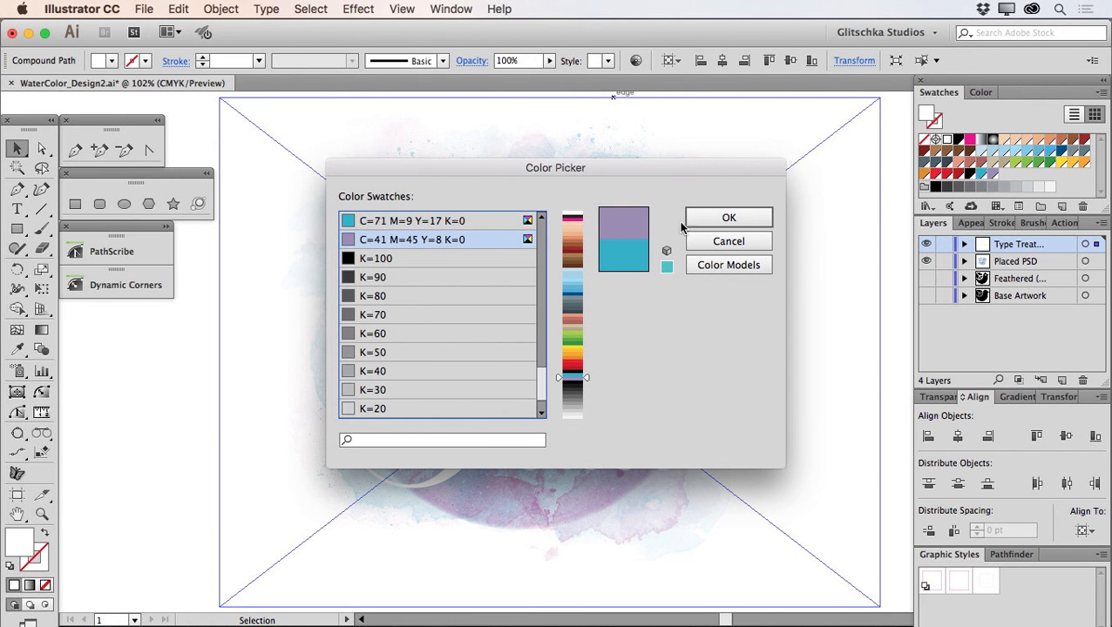
{"action": "left_click", "coordinate": [727, 219]}
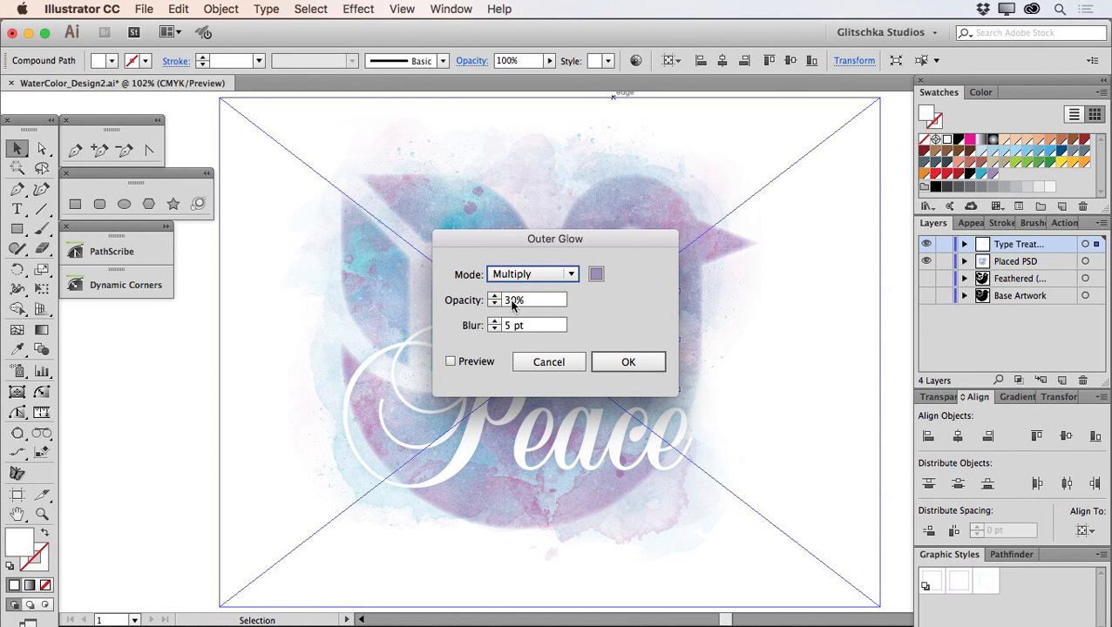
- Set the verse glow's opacity to 55% and its blur to 3 pt, apply the effect, and deselect the text
{"action": "key", "text": "Tab"}
{"action": "type", "text": "55"}
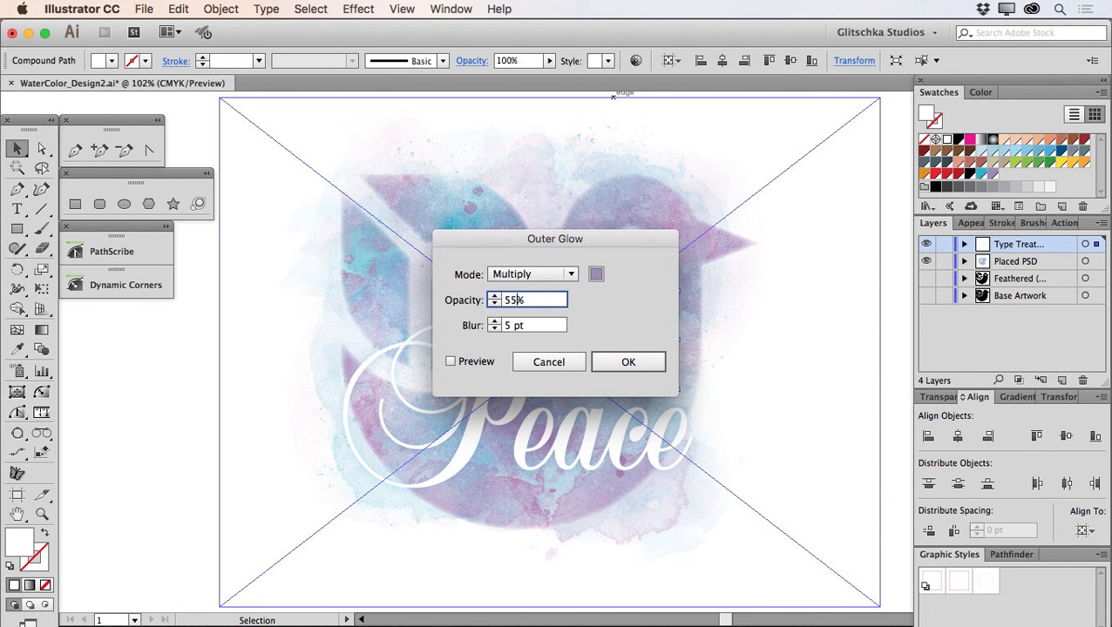
{"action": "double_click", "coordinate": [511, 325]}
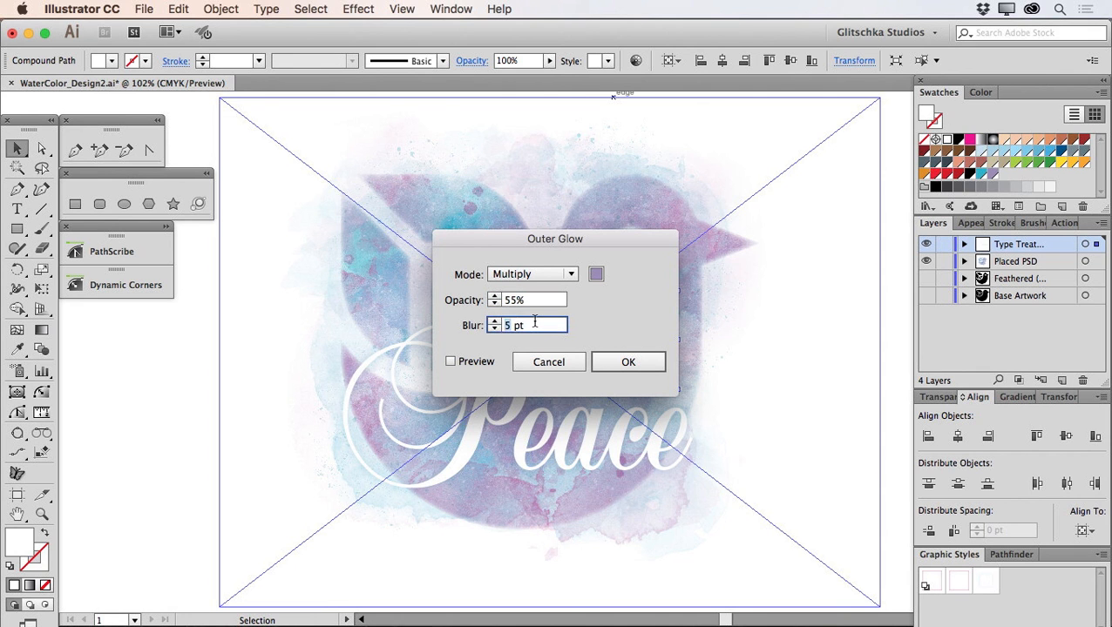
{"action": "type", "text": "3"}
{"action": "left_click", "coordinate": [629, 361]}
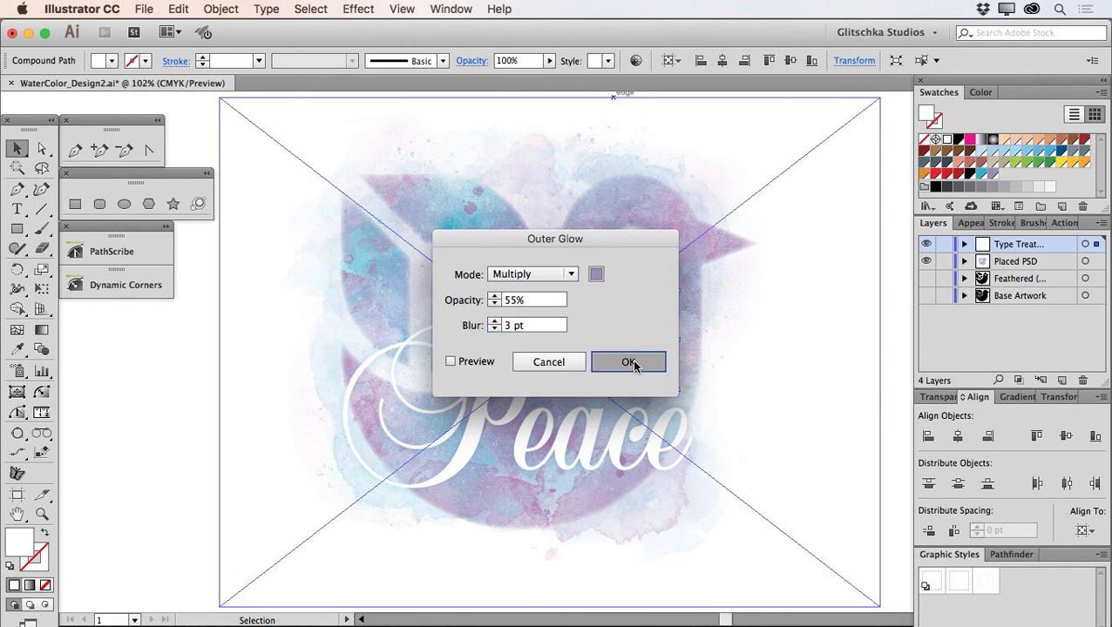
{"action": "left_click", "coordinate": [889, 306]}
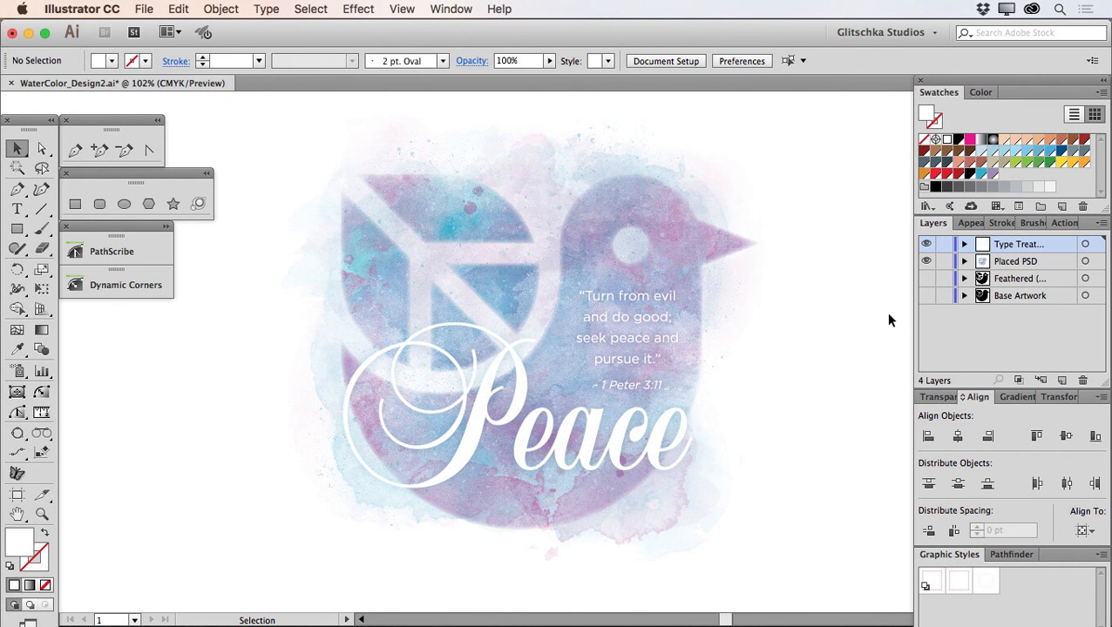